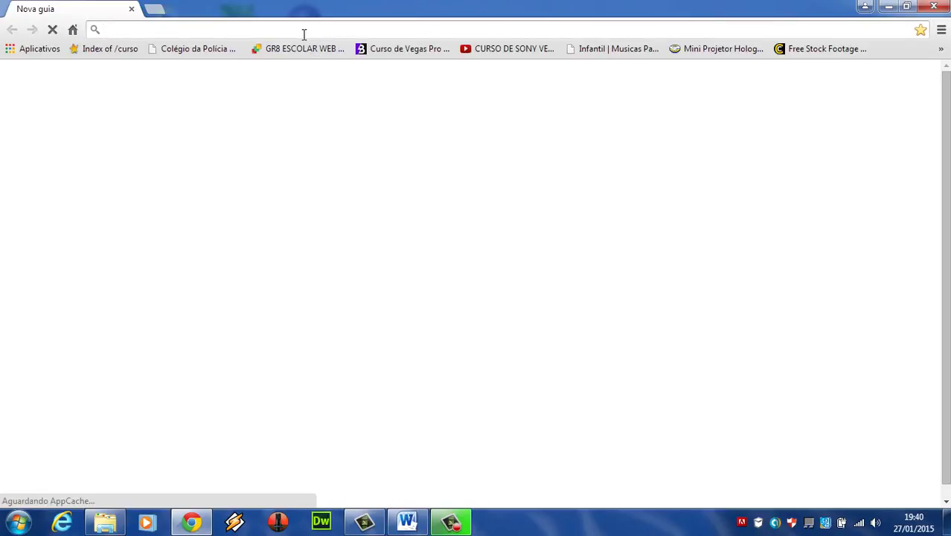
text(www.)
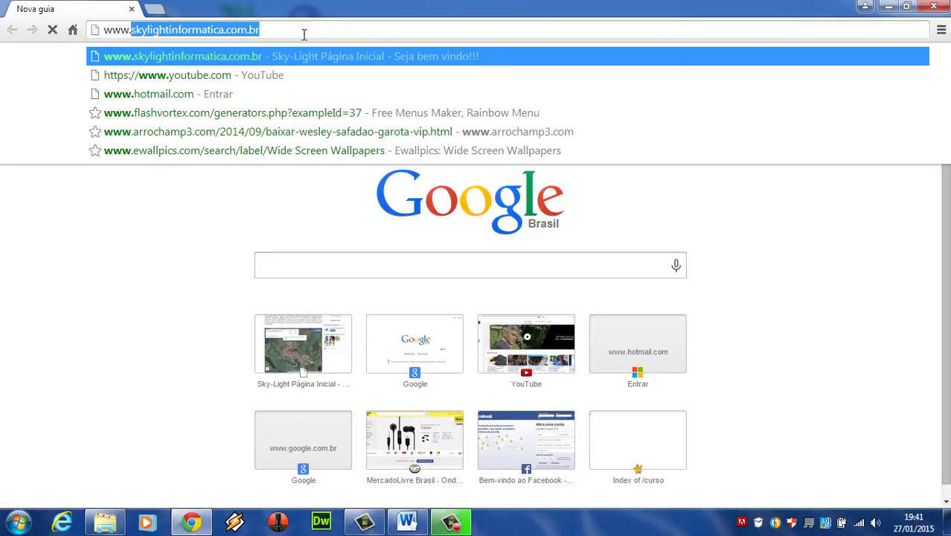
key(Return)
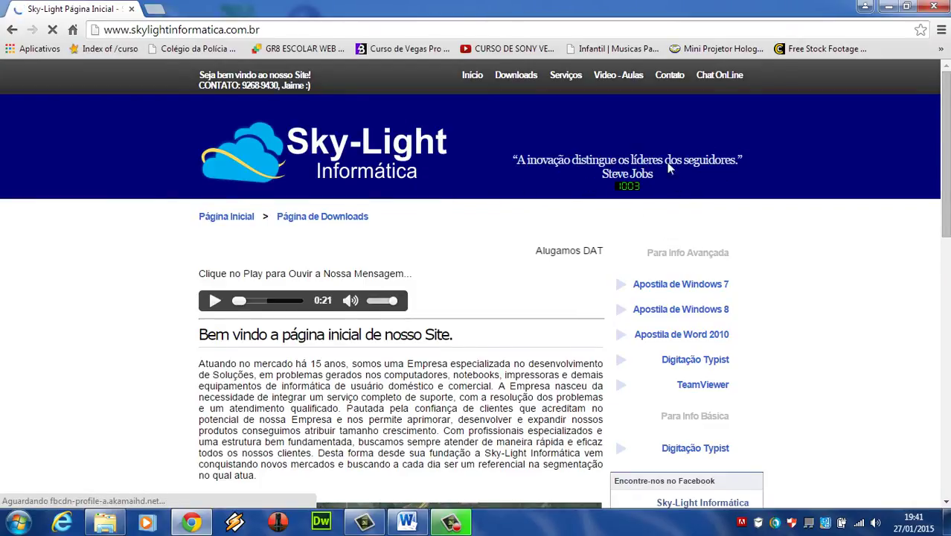
click(521, 79)
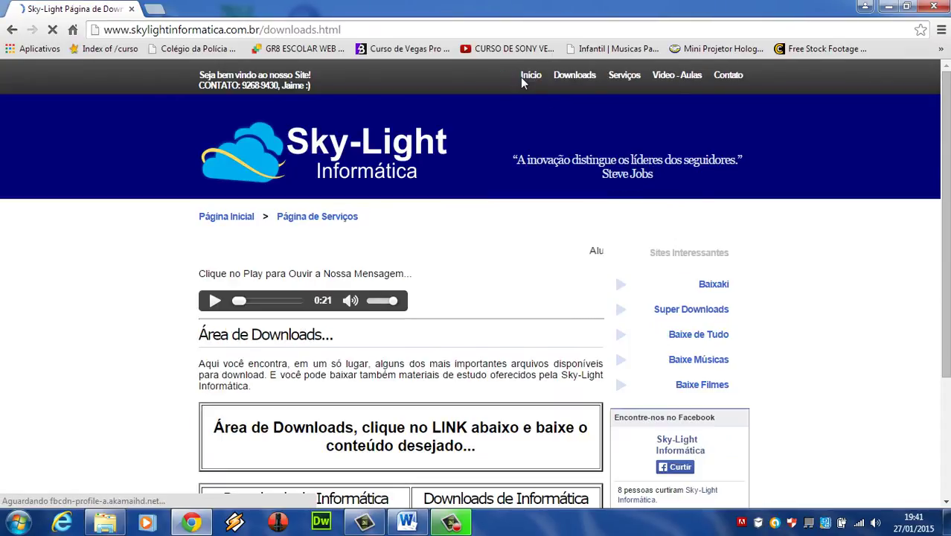
scroll(533, 193, down, 3)
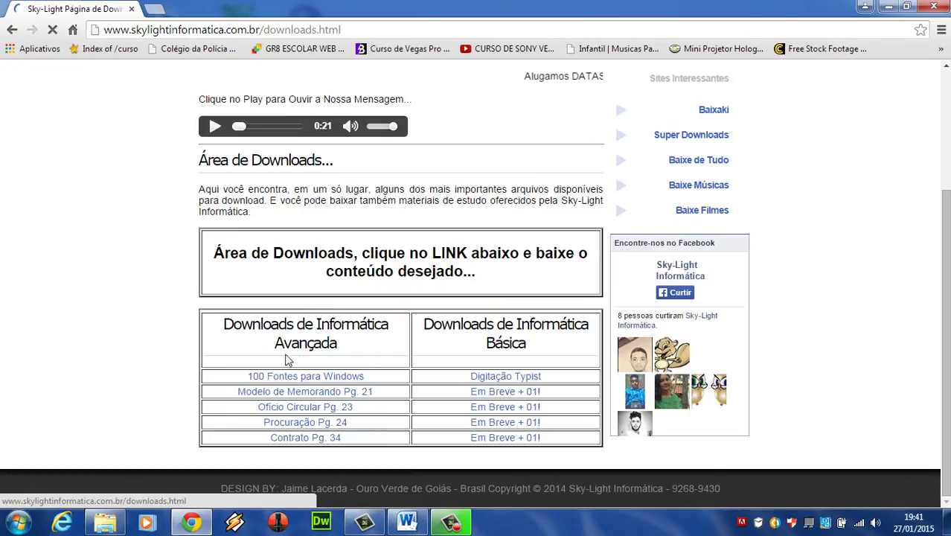
click(326, 413)
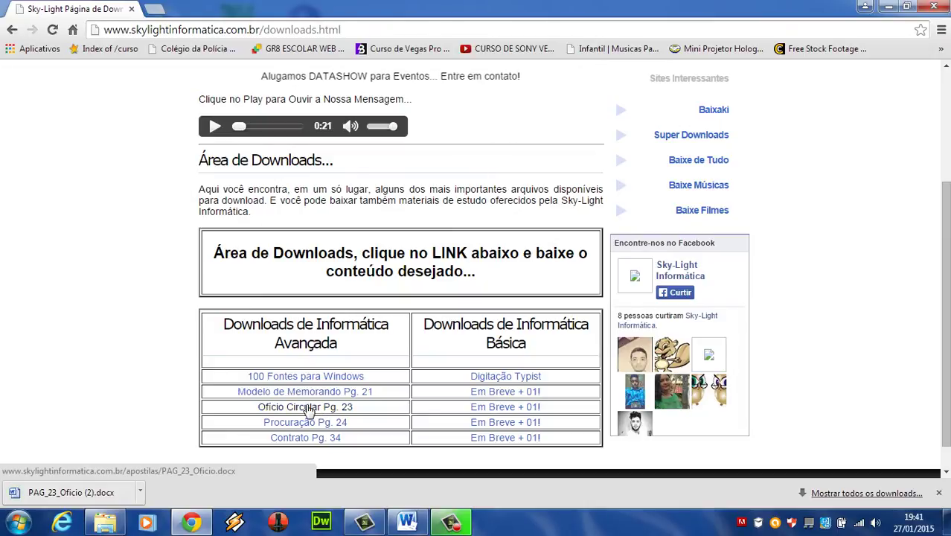
Open the downloaded PAG_23_Oficio (2).docx in Word, maximize its window and enable editing
click(86, 497)
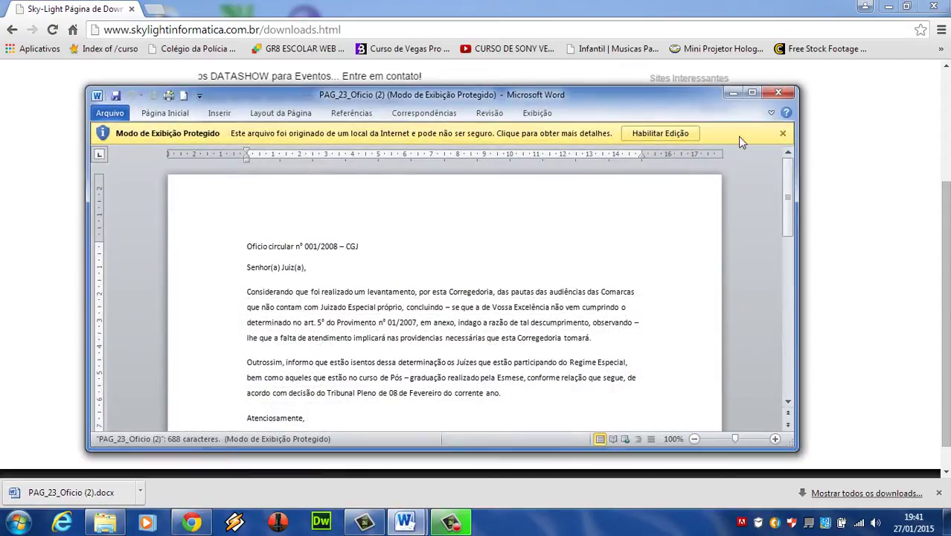
click(751, 92)
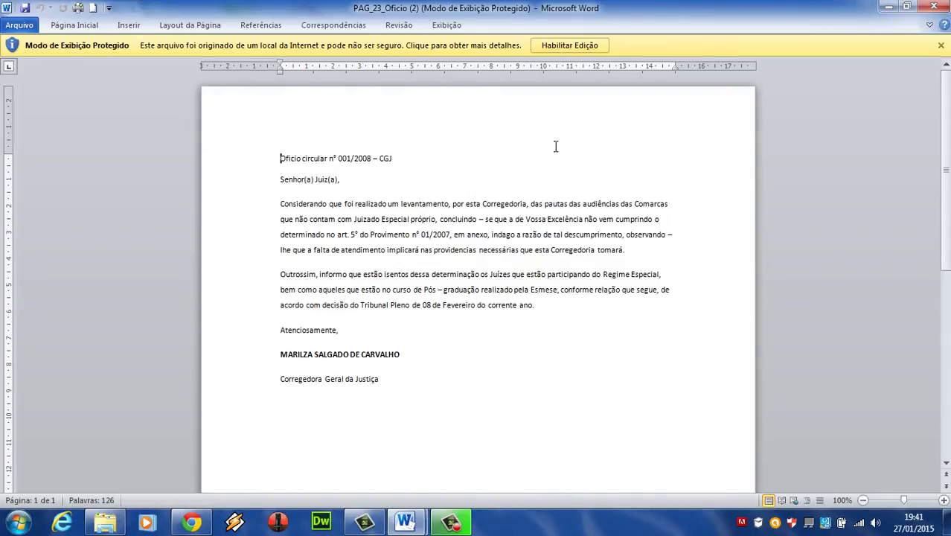
click(577, 45)
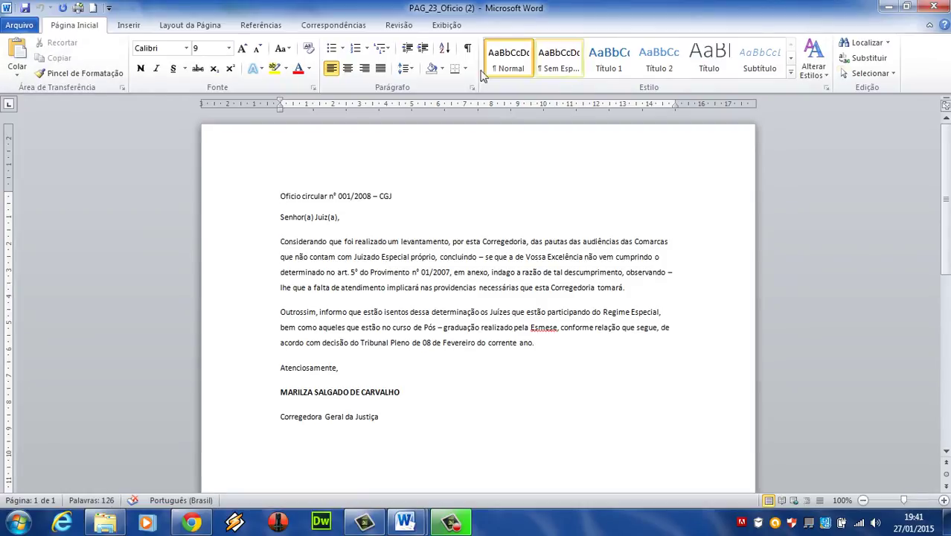
Examine the circular letter line by line, from the heading through the body paragraphs to the signature lines
scroll(438, 314, down, 5)
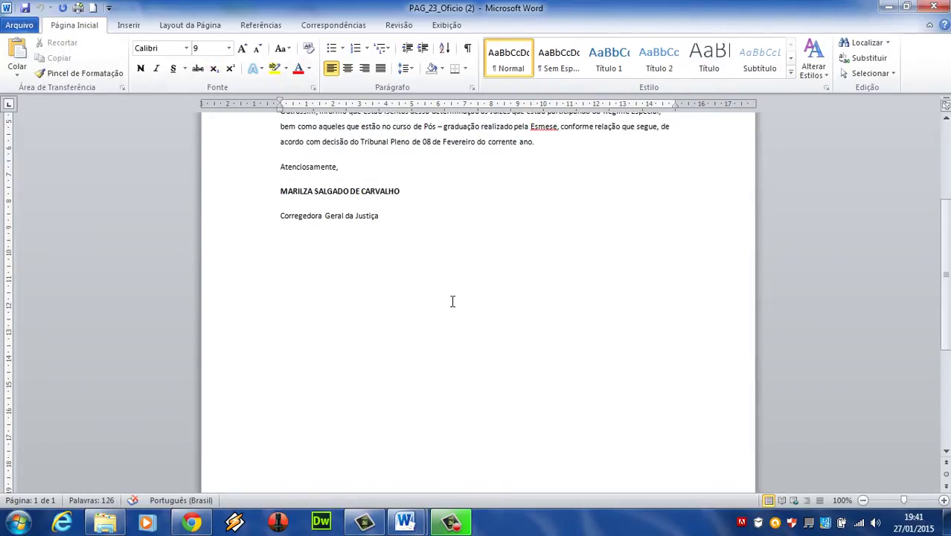
scroll(451, 301, up, 5)
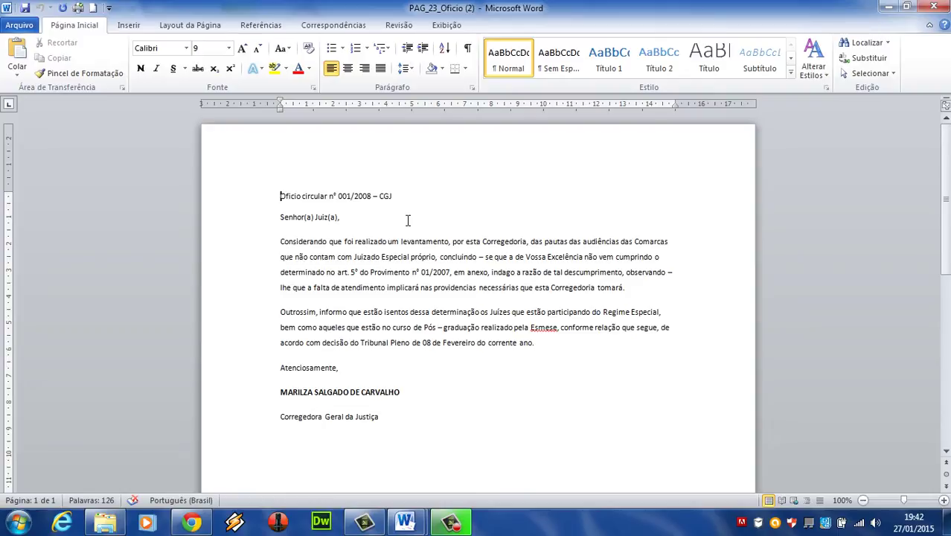
drag(244, 200, 251, 424)
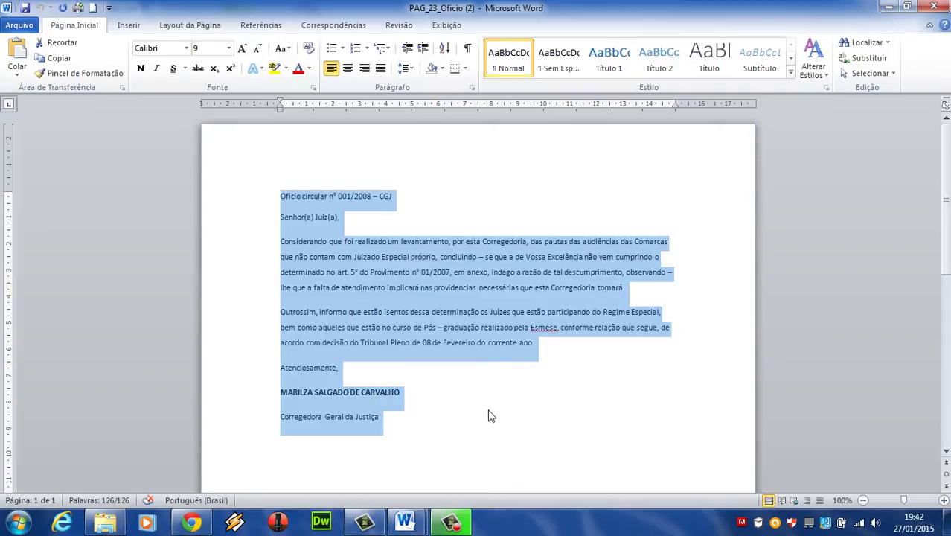
click(410, 420)
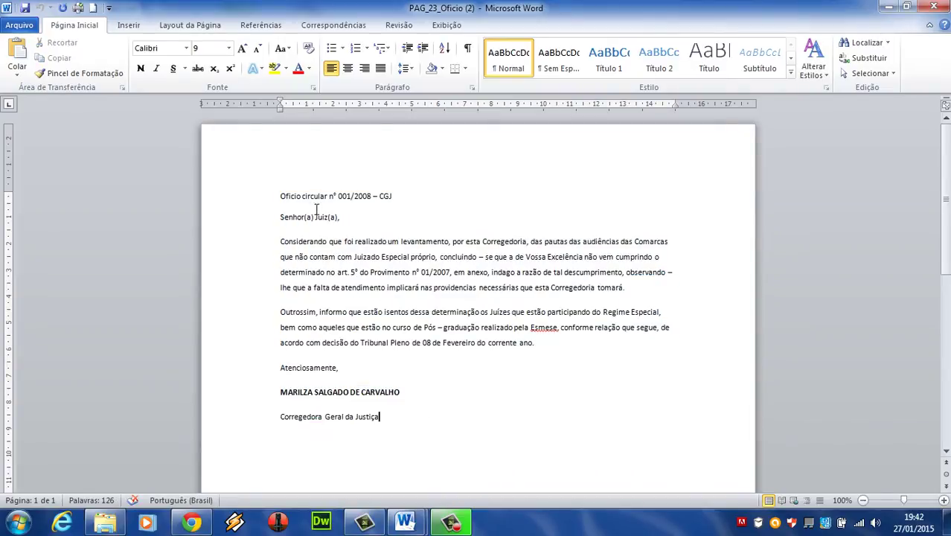
click(262, 197)
click(258, 217)
click(266, 242)
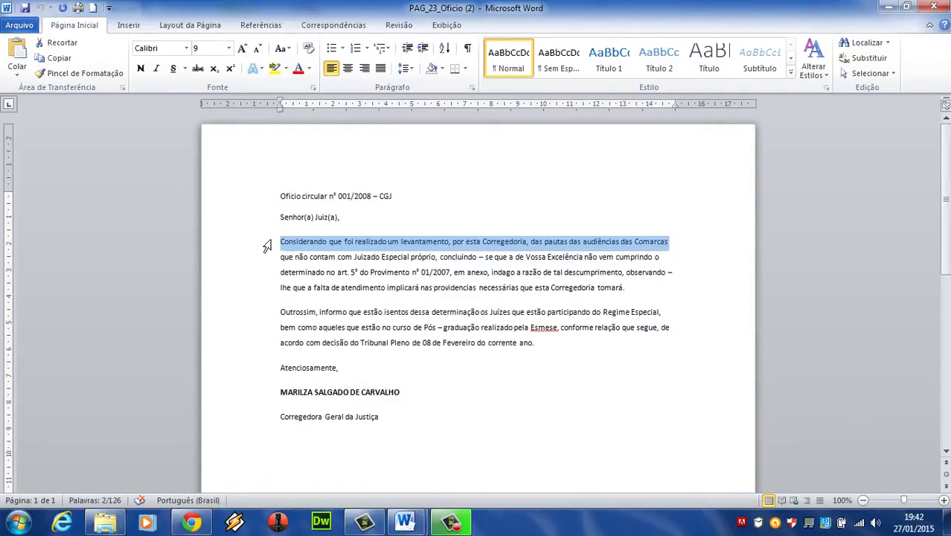
drag(266, 246, 257, 359)
click(257, 370)
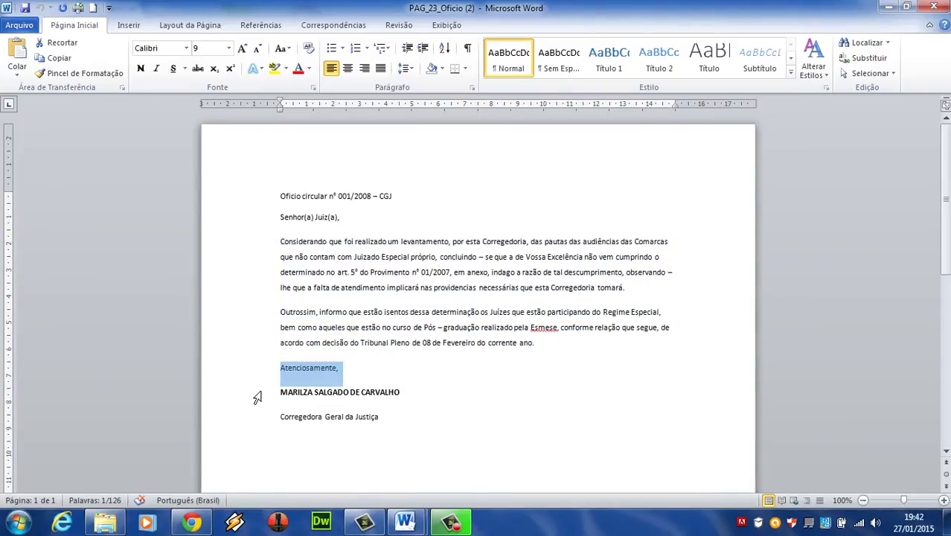
click(258, 393)
click(261, 418)
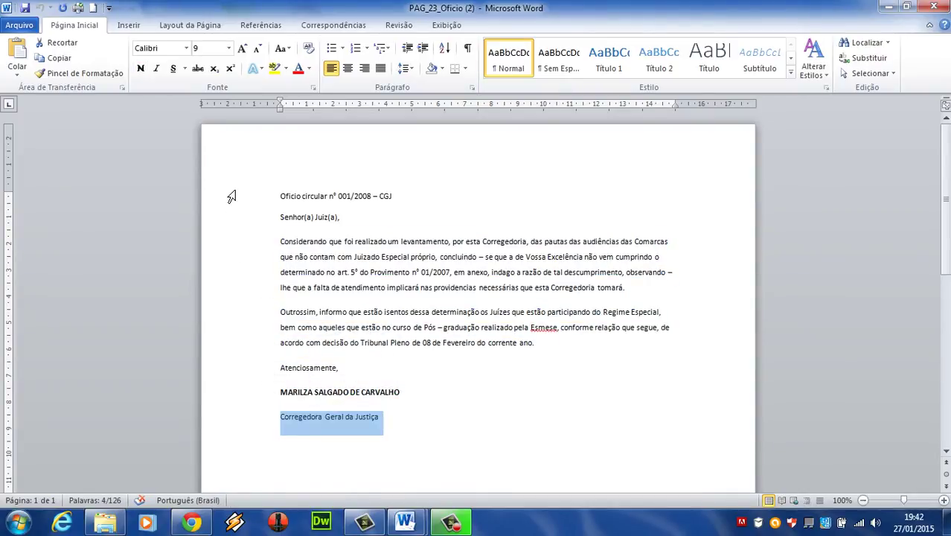
drag(232, 196, 278, 421)
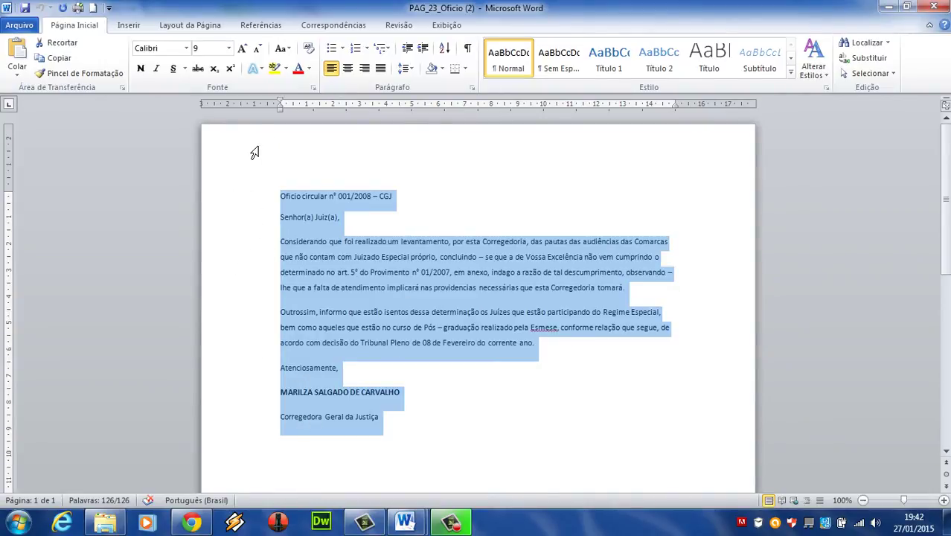
click(389, 417)
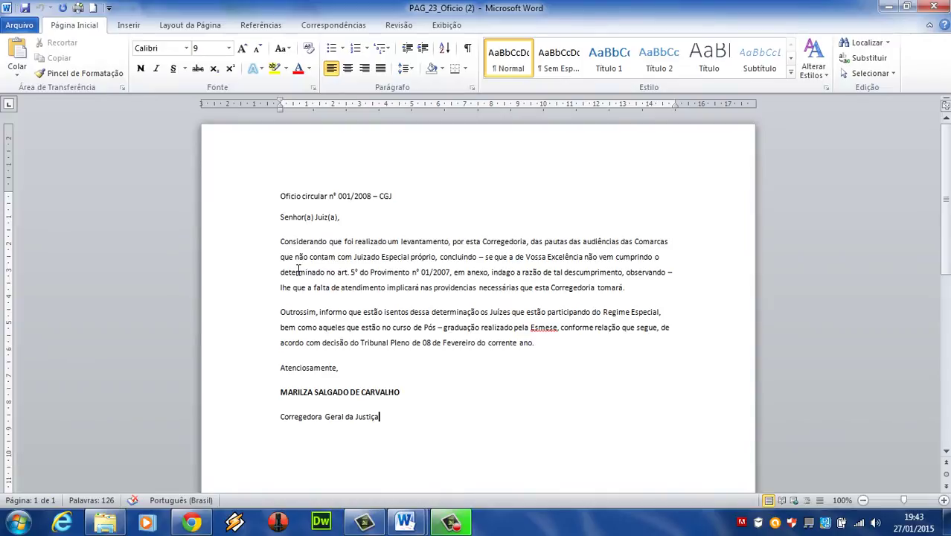
Set the font size of the entire letter, from the heading to the signatory's title, to 12
click(240, 203)
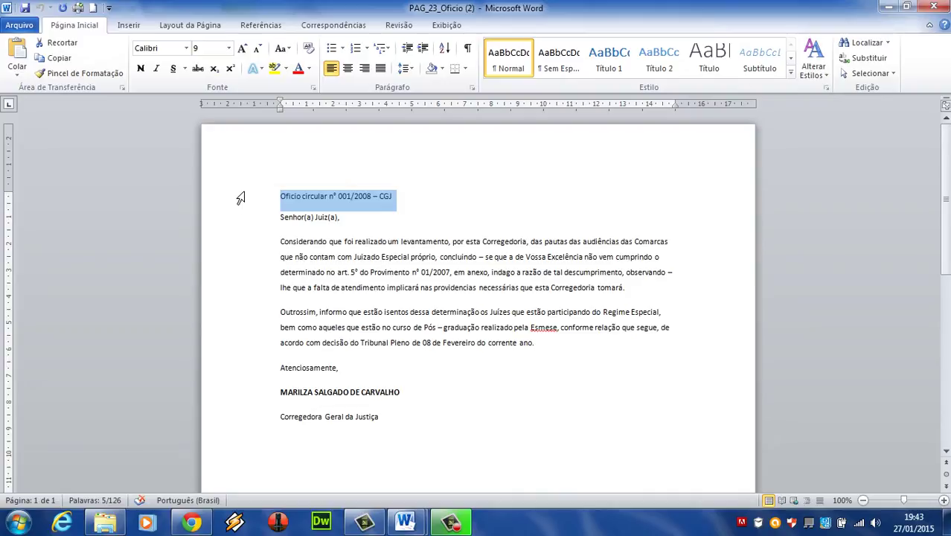
drag(240, 198, 242, 422)
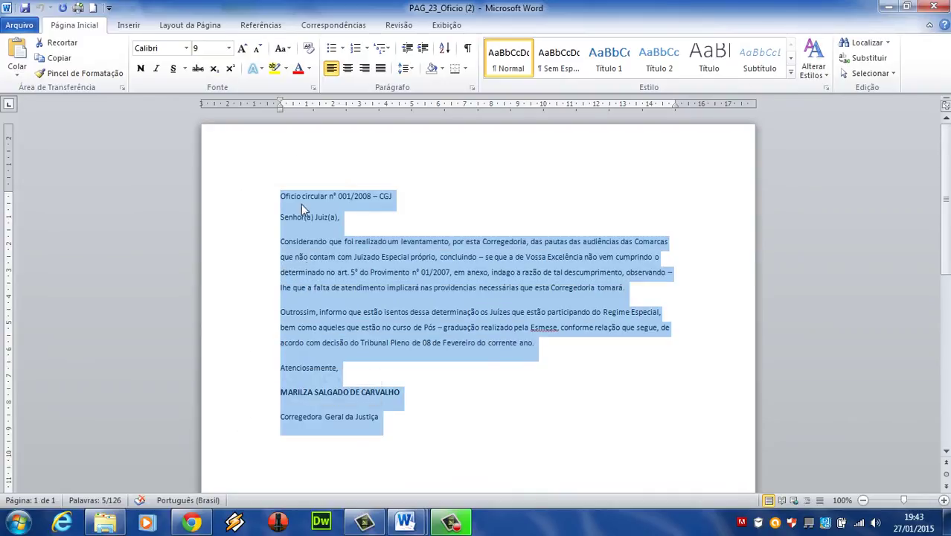
click(229, 47)
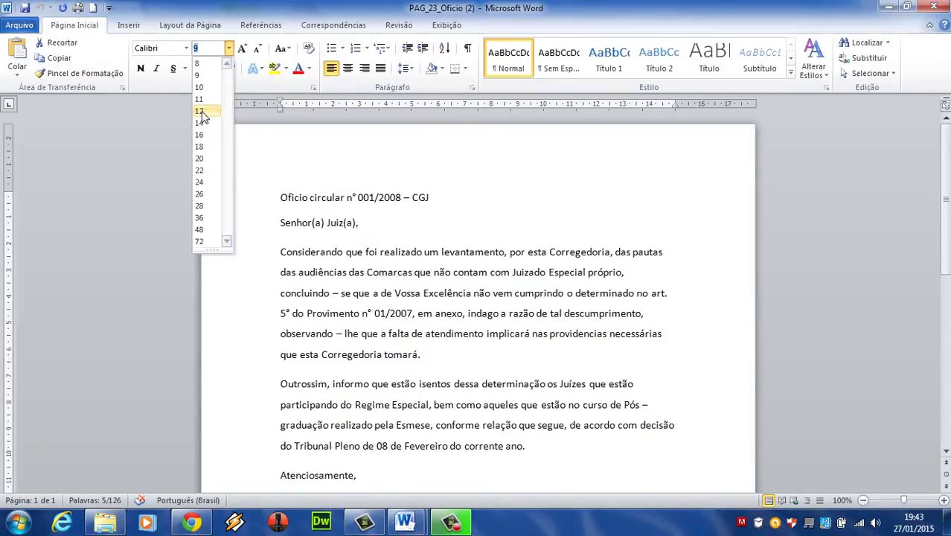
click(200, 110)
click(471, 354)
scroll(471, 298, down, 3)
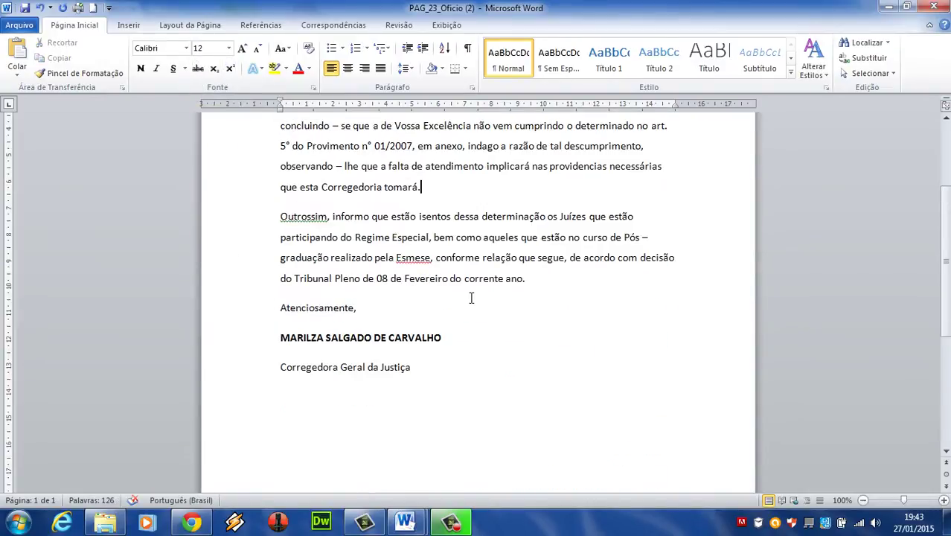
scroll(471, 298, up, 5)
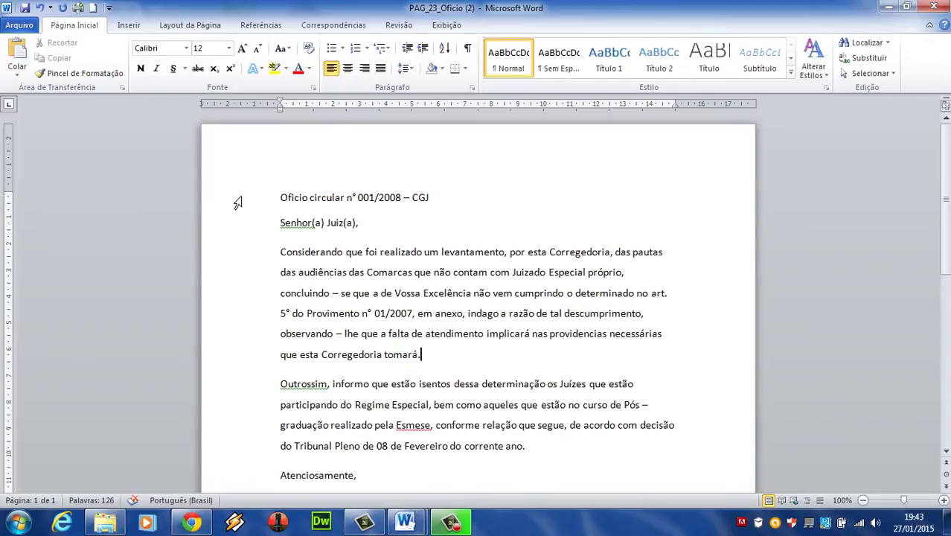
Set the paragraph alignment of the "Oficio circular" heading line to Justificada
click(237, 202)
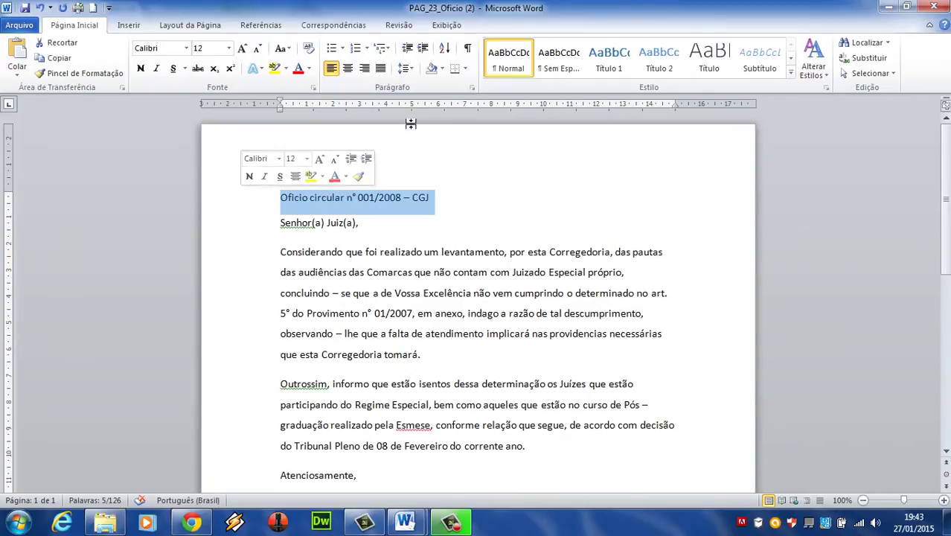
click(471, 90)
drag(434, 74, 418, 64)
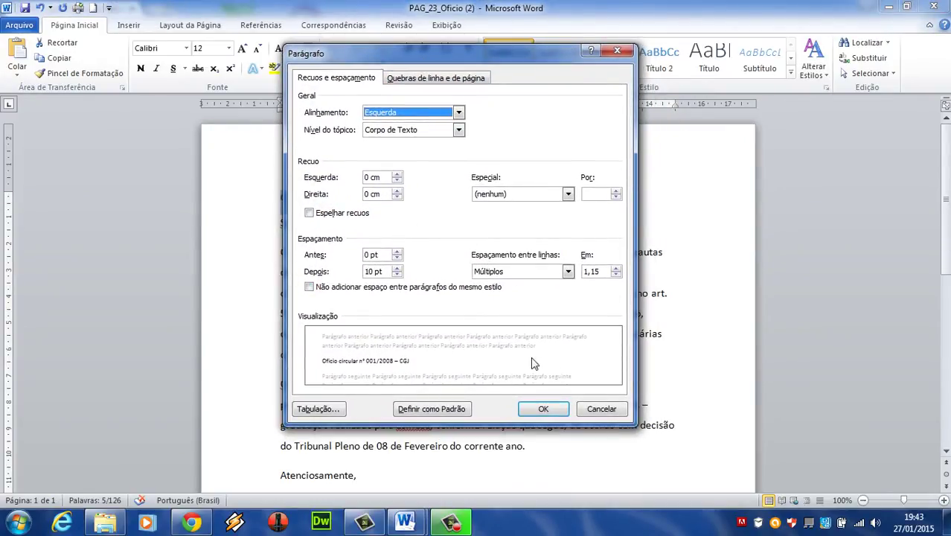
click(458, 113)
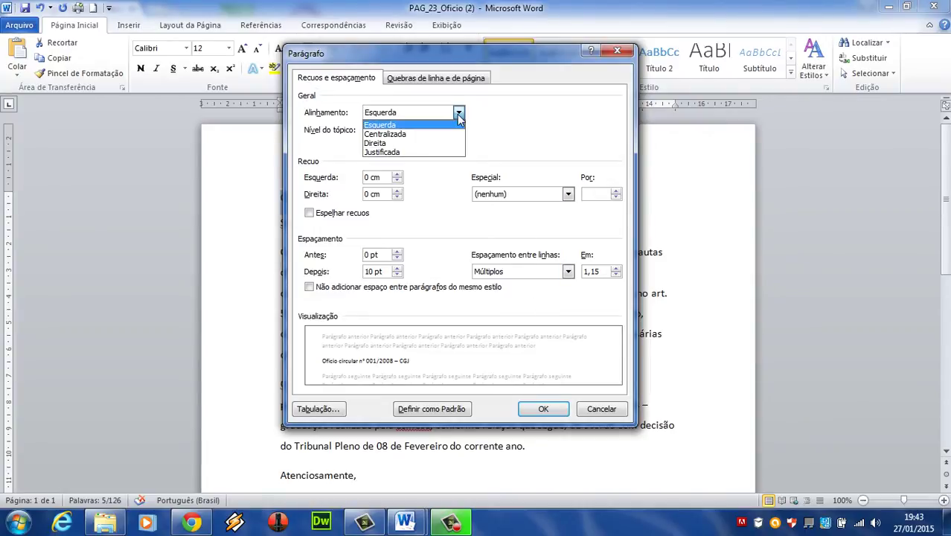
click(422, 153)
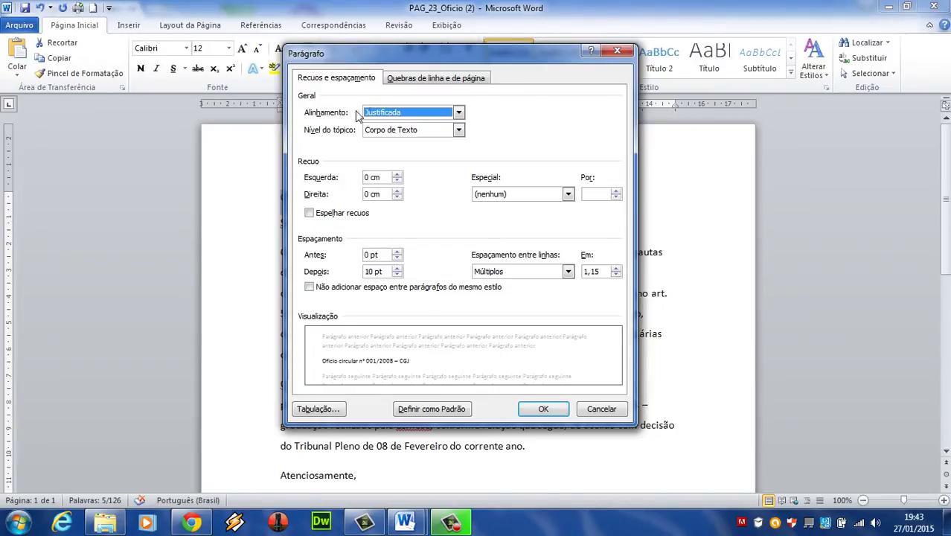
Give the heading line a special first-line indent (Primeira linha) of 3 cm
click(568, 194)
click(524, 216)
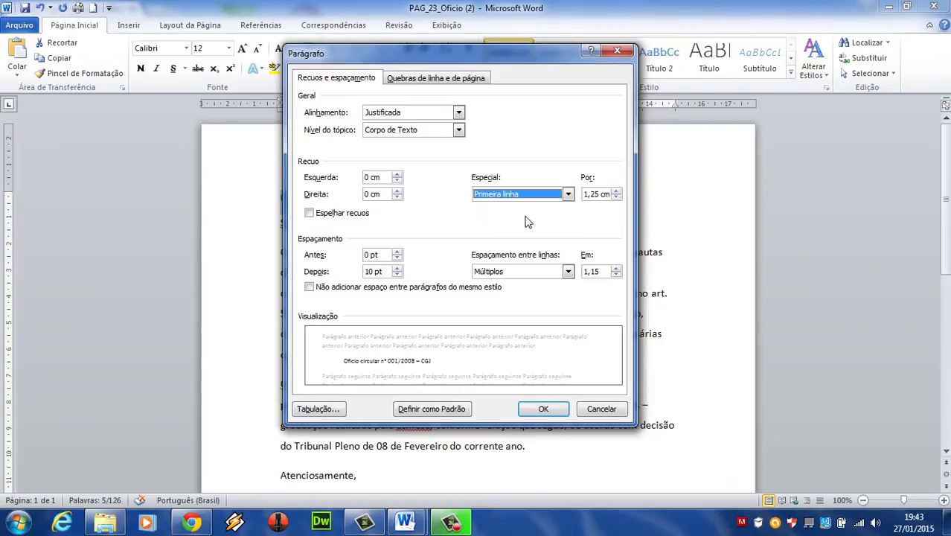
click(617, 191)
click(617, 190)
click(616, 190)
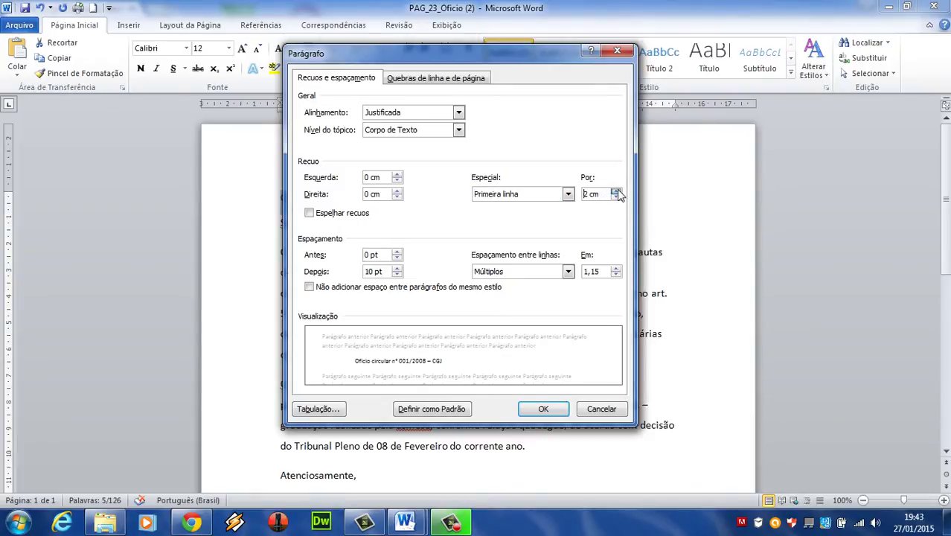
click(616, 190)
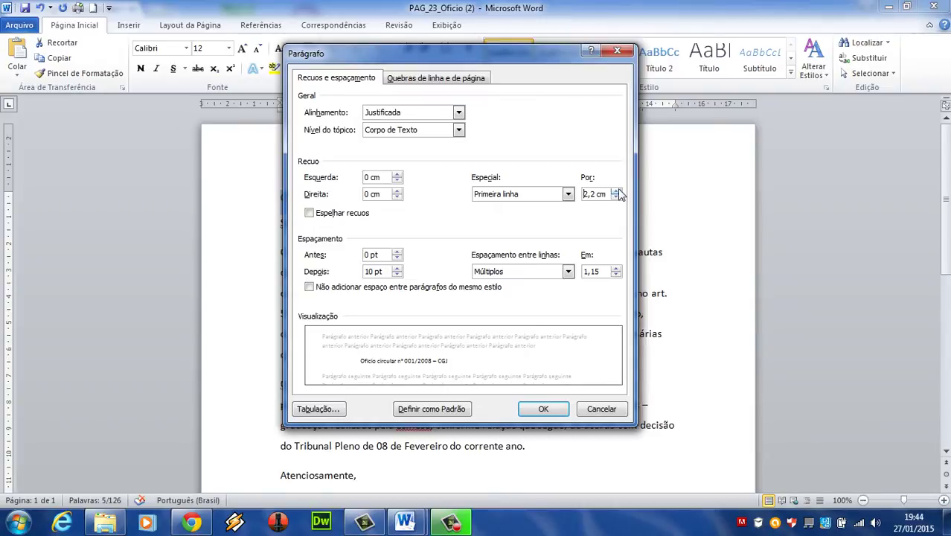
click(617, 190)
click(617, 191)
click(616, 191)
click(617, 191)
click(617, 190)
click(617, 190)
click(617, 191)
click(617, 190)
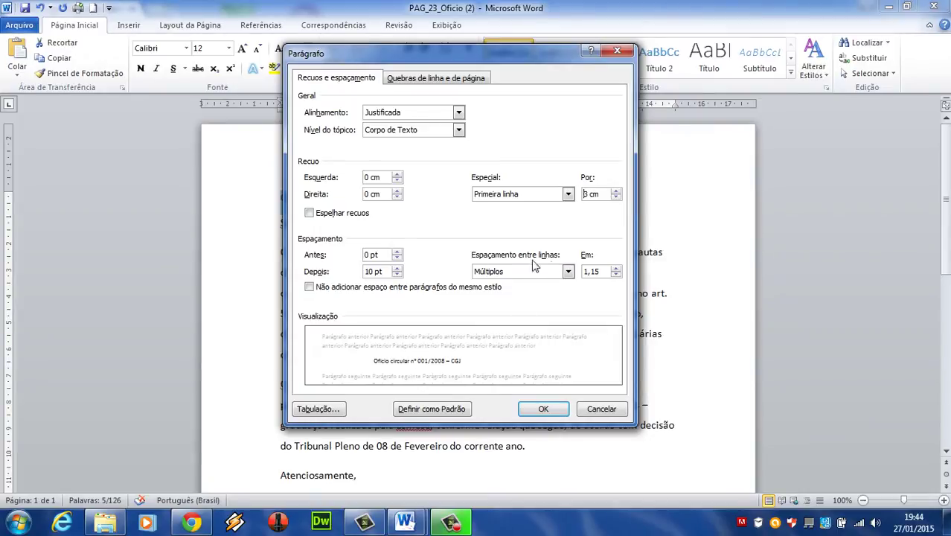
Set the heading's line spacing to 1,5 linhas and apply the paragraph settings
click(568, 272)
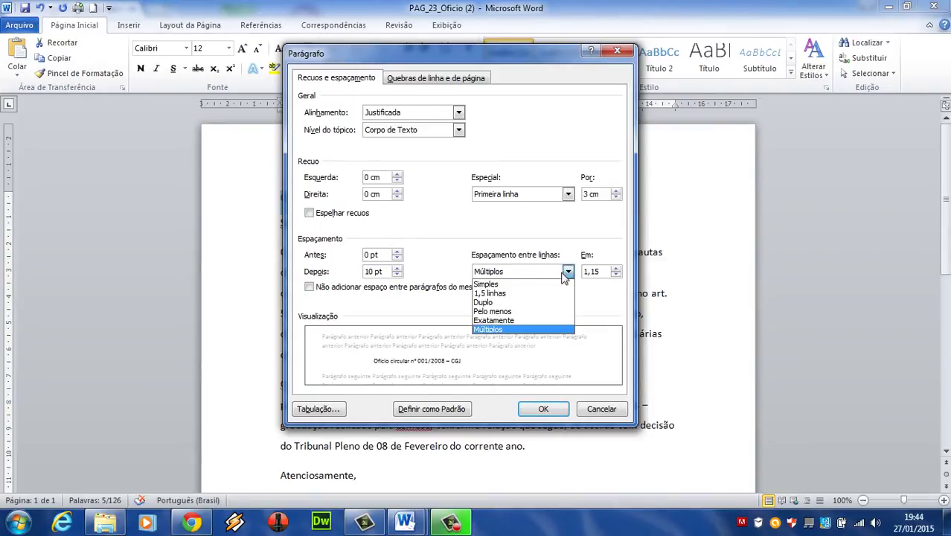
click(507, 294)
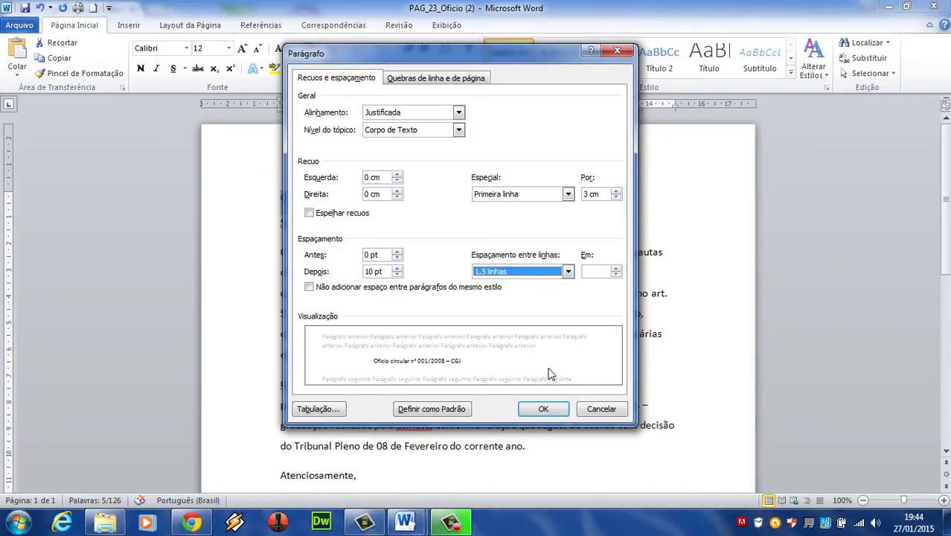
click(550, 411)
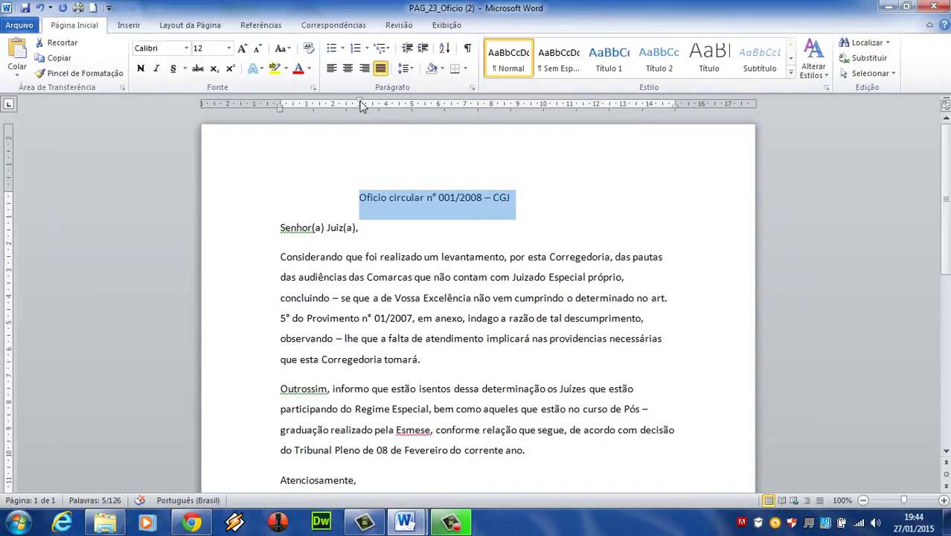
Set the "Senhor(a) Juiz(a)," line to Justificada alignment with a special first-line indent (Primeira linha) of 3 cm
scroll(414, 435, down, 2)
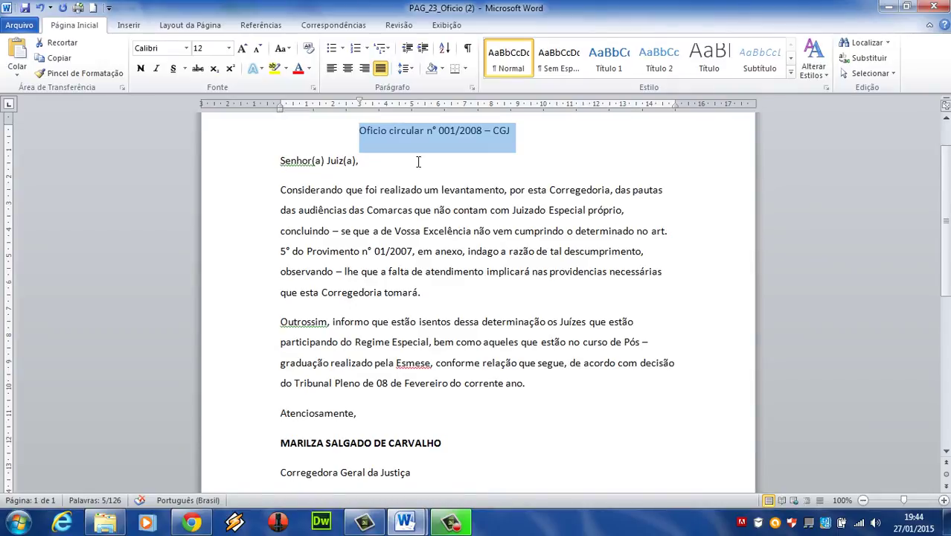
click(240, 168)
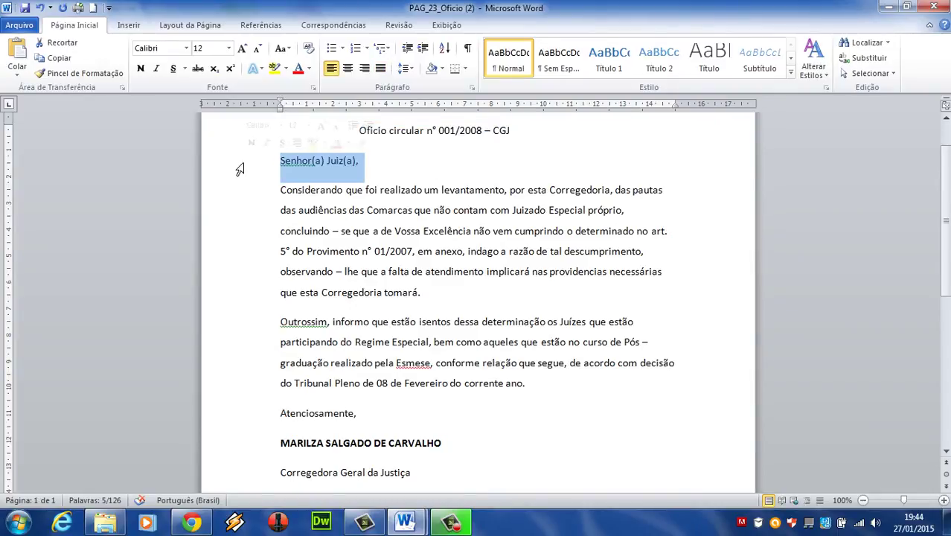
click(471, 87)
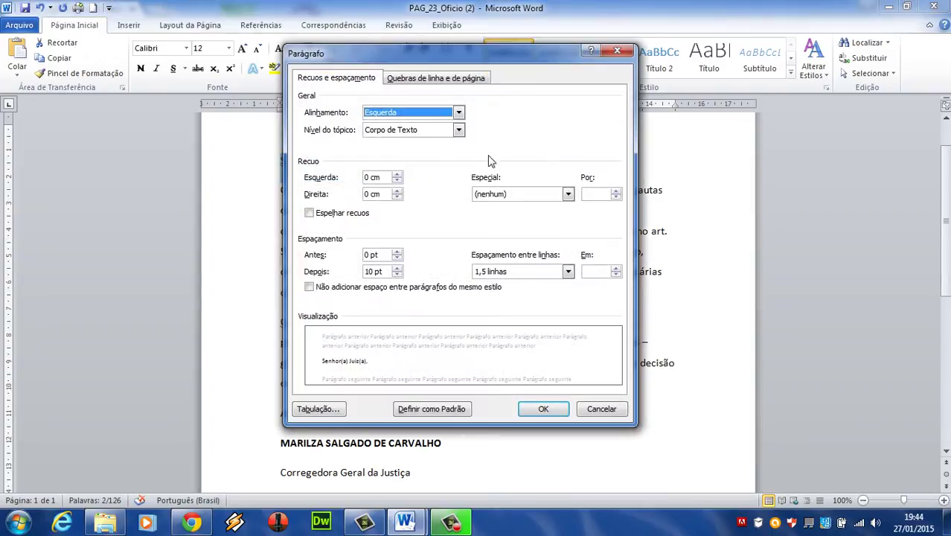
click(458, 112)
click(415, 153)
click(568, 193)
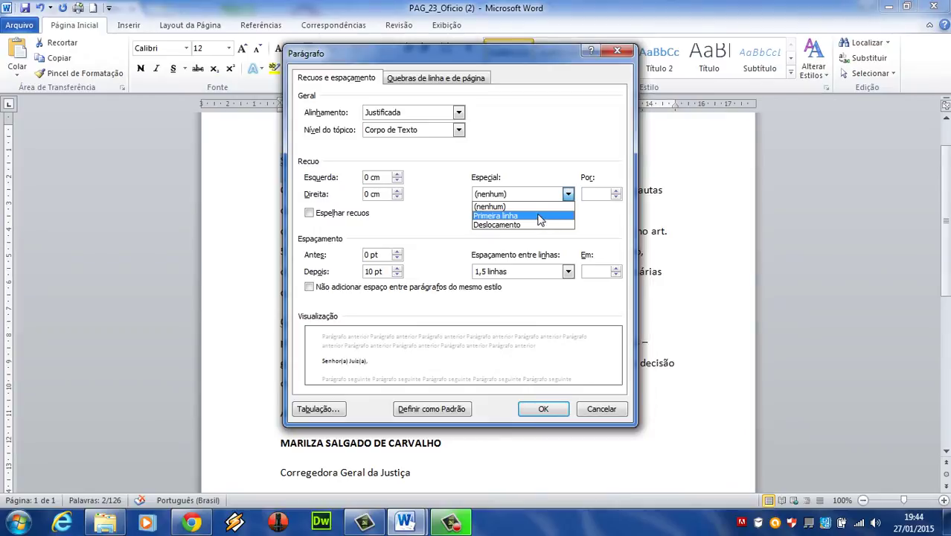
click(540, 216)
drag(609, 194, 532, 194)
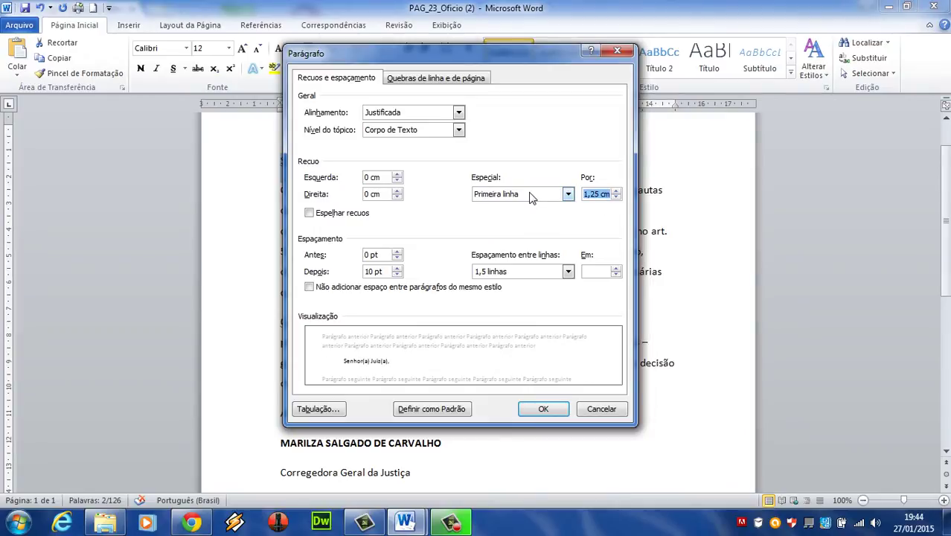
text(3)
Set the salutation line's spacing to 1,5 linhas and apply its paragraph settings
click(567, 272)
click(517, 293)
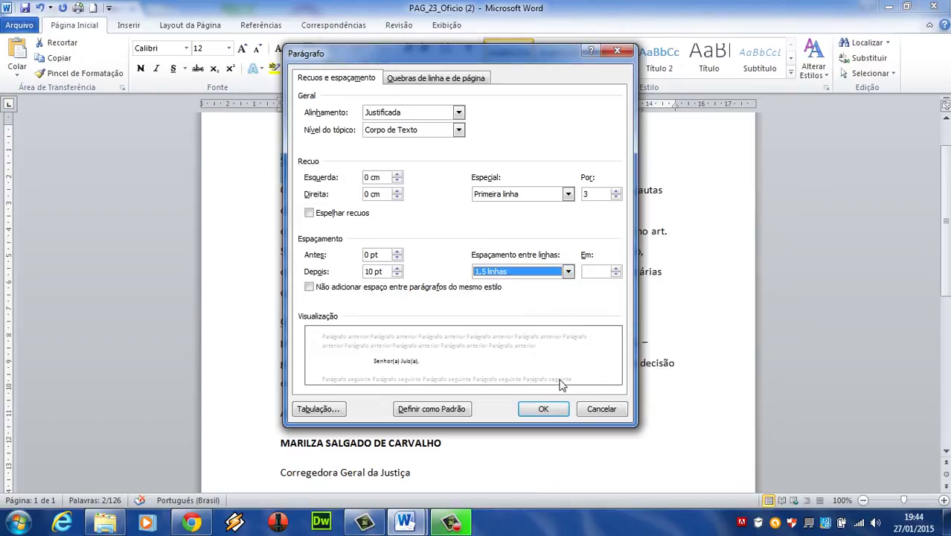
click(544, 409)
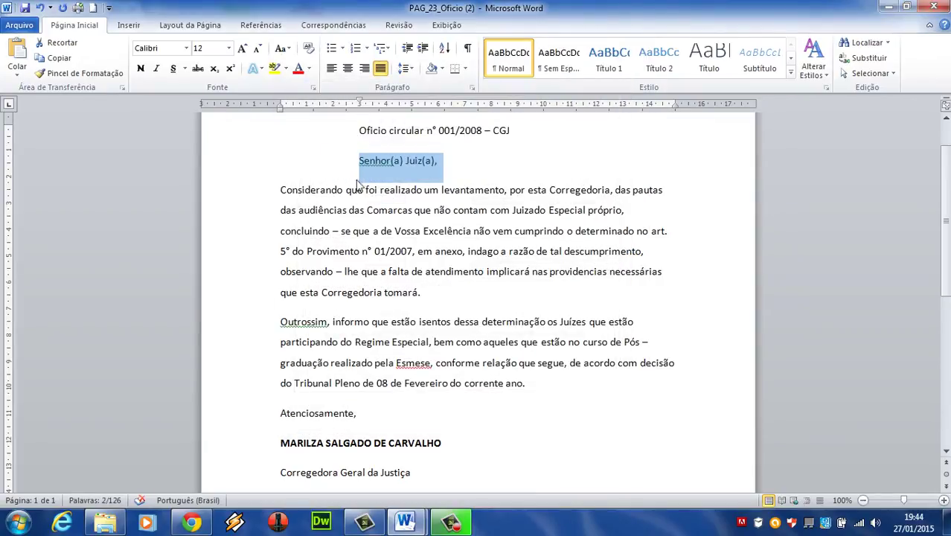
Give the "Considerando" paragraph Justificada alignment and a Primeira linha indent of 3 cm
drag(265, 197, 269, 298)
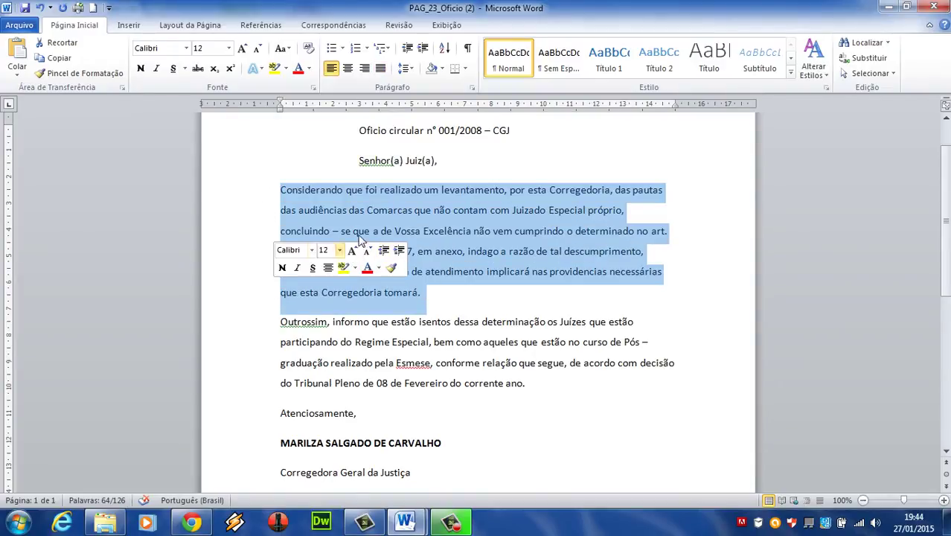
click(471, 90)
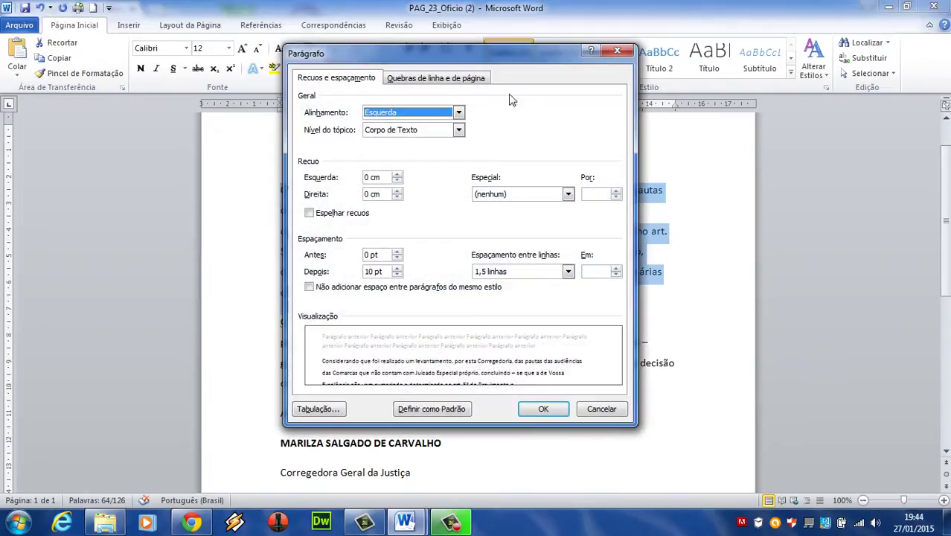
click(567, 194)
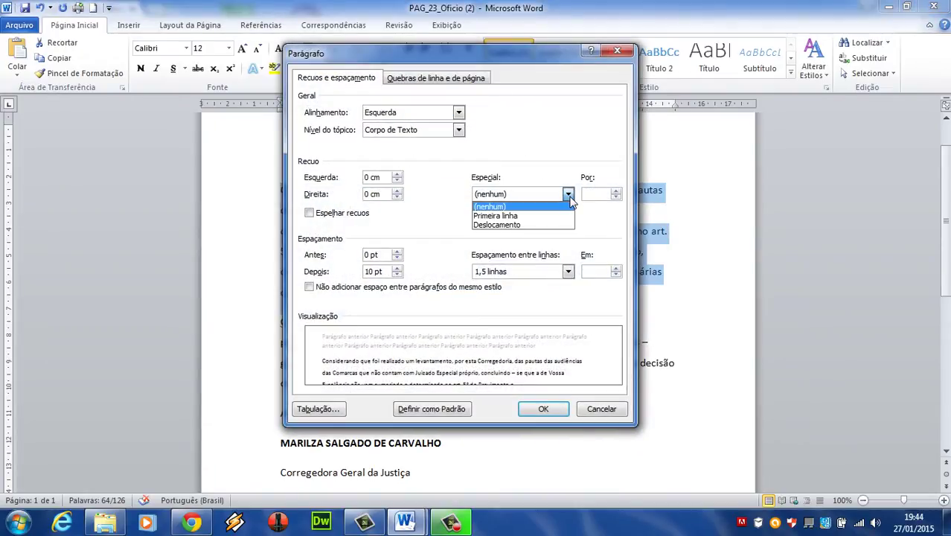
click(532, 217)
click(458, 112)
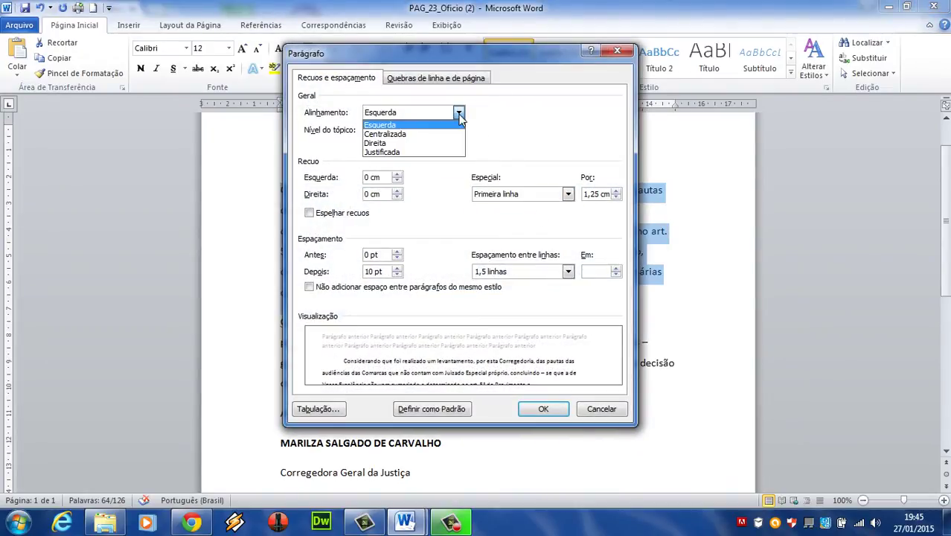
click(413, 152)
drag(586, 194, 647, 197)
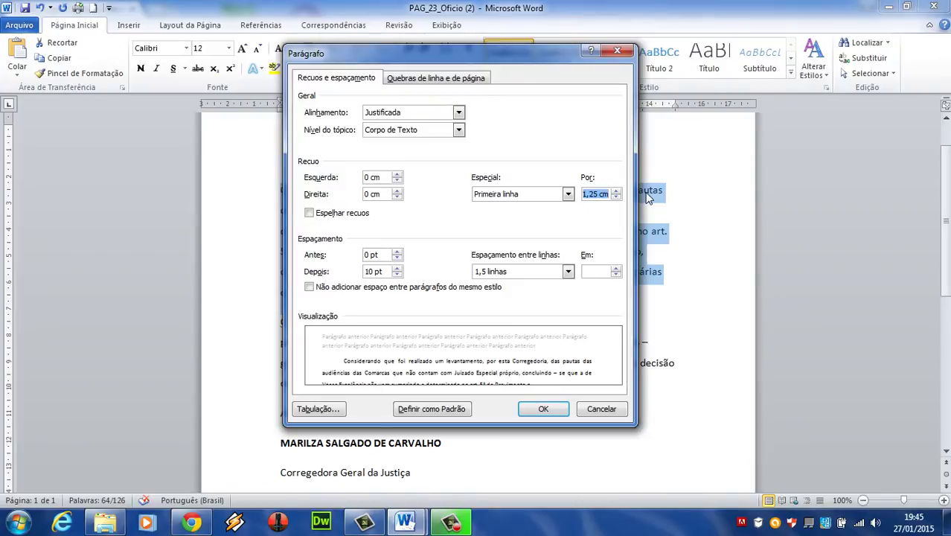
text(3)
Choose 1,5 linhas line spacing for the "Considerando" paragraph and apply the settings
click(499, 272)
click(504, 295)
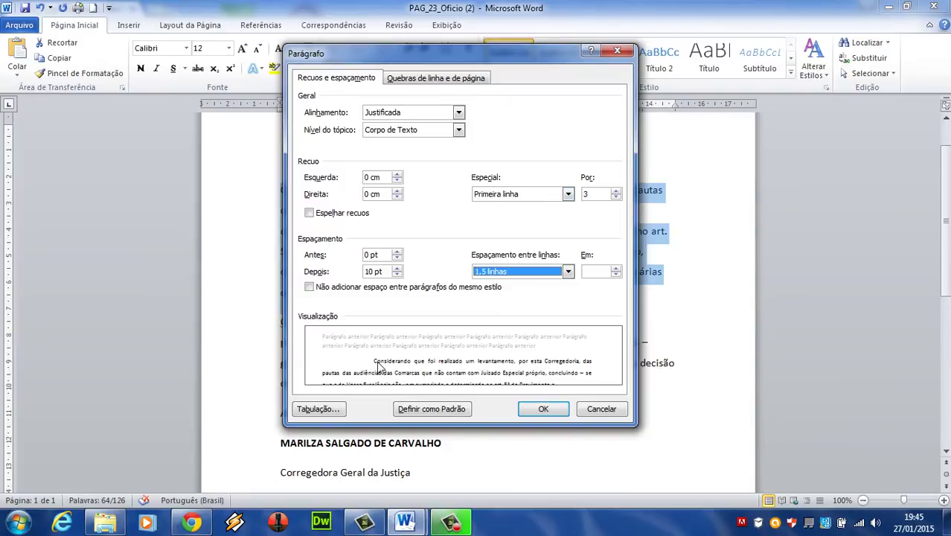
click(543, 408)
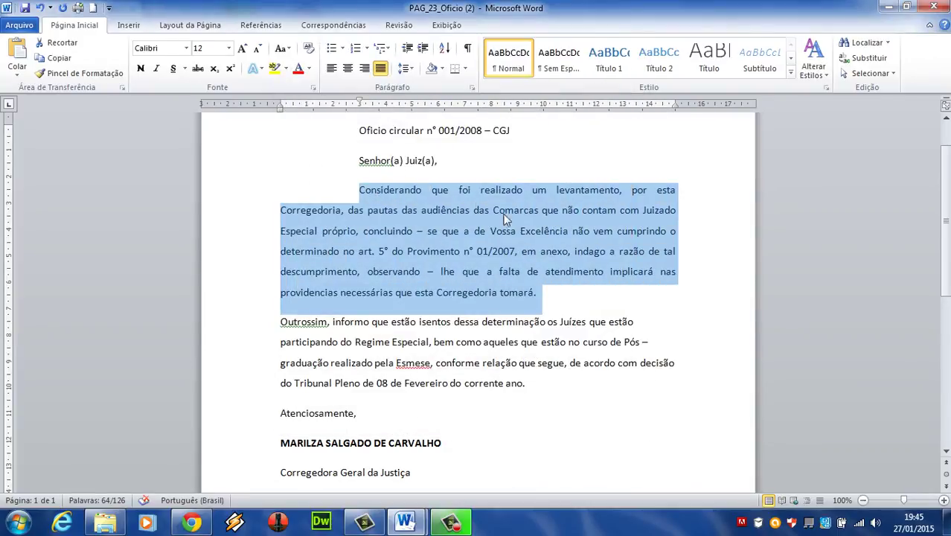
Set the "Outrossim" paragraph to Justificada alignment with a Primeira linha indent of 3 cm
scroll(376, 330, down, 2)
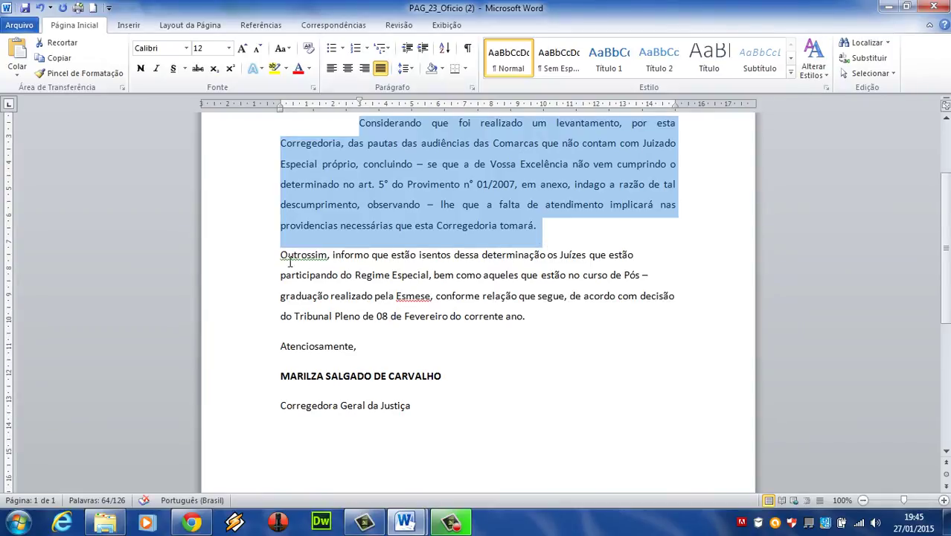
drag(266, 261, 266, 318)
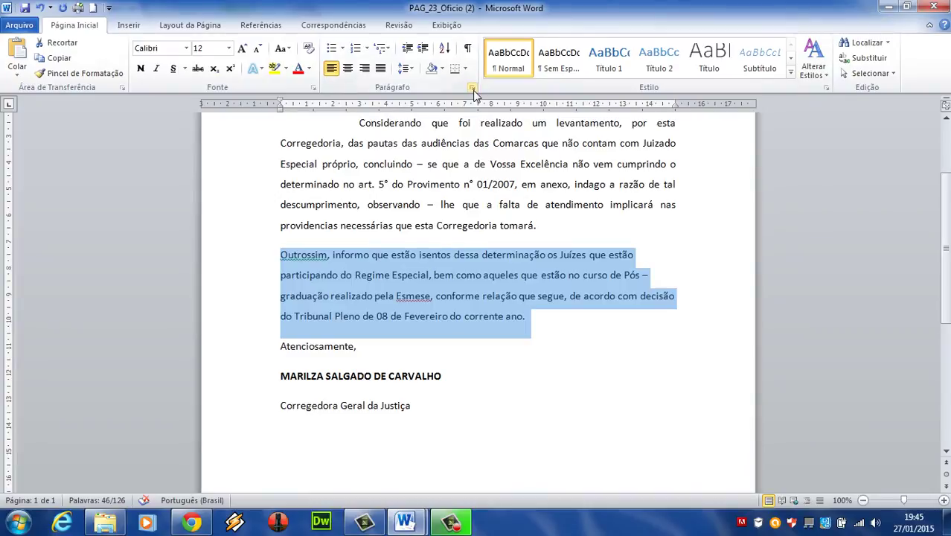
click(472, 87)
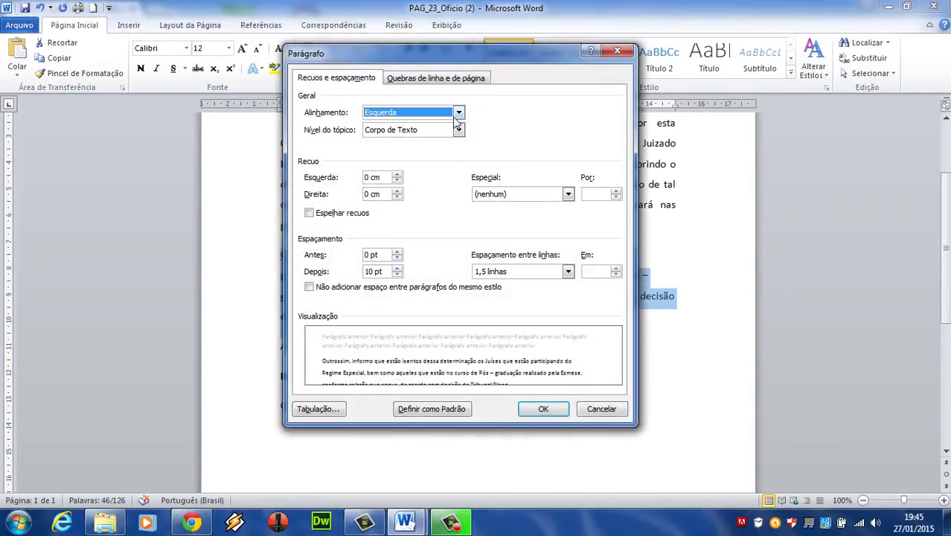
click(455, 115)
click(439, 151)
click(527, 195)
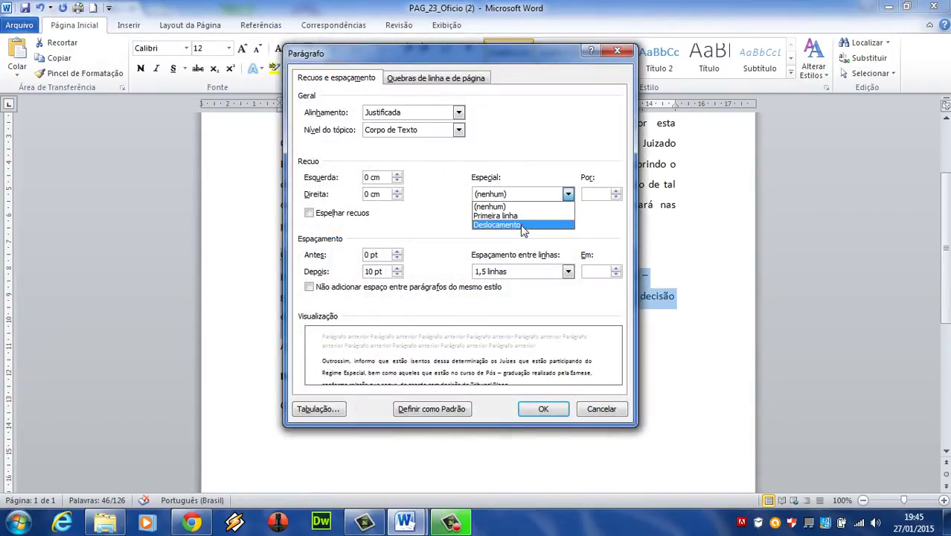
click(506, 216)
key(Tab)
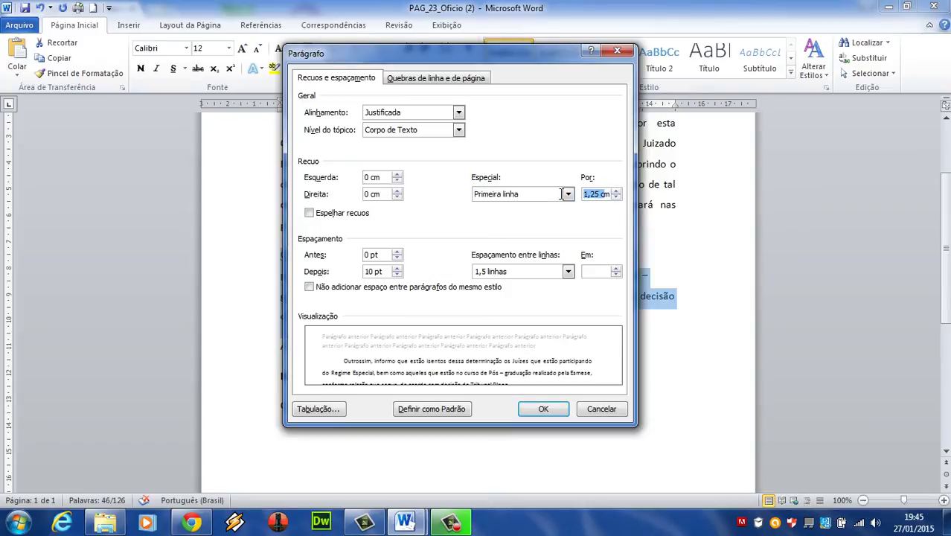
key(BackSpace)
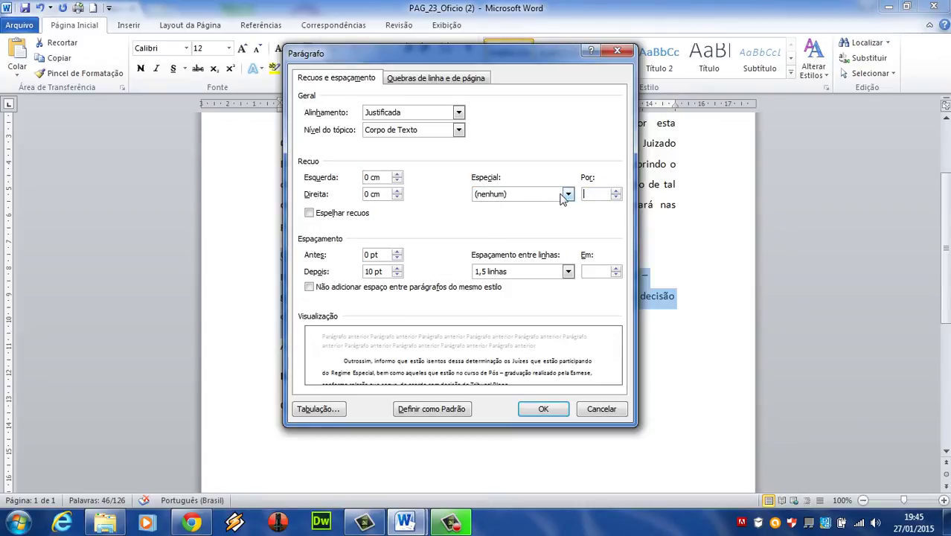
text(3)
Keep the "Outrossim" paragraph's line spacing at 1,5 linhas and apply its paragraph settings
click(567, 271)
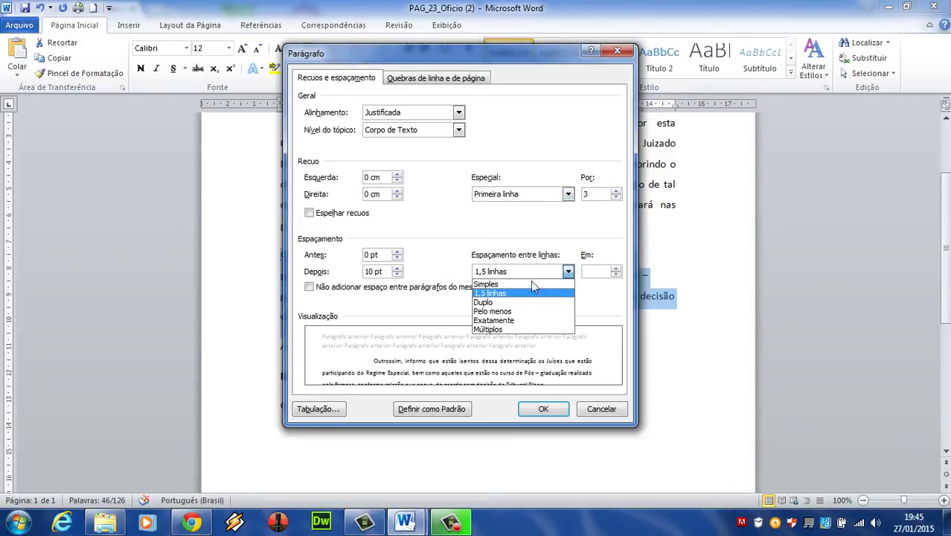
click(530, 280)
click(542, 408)
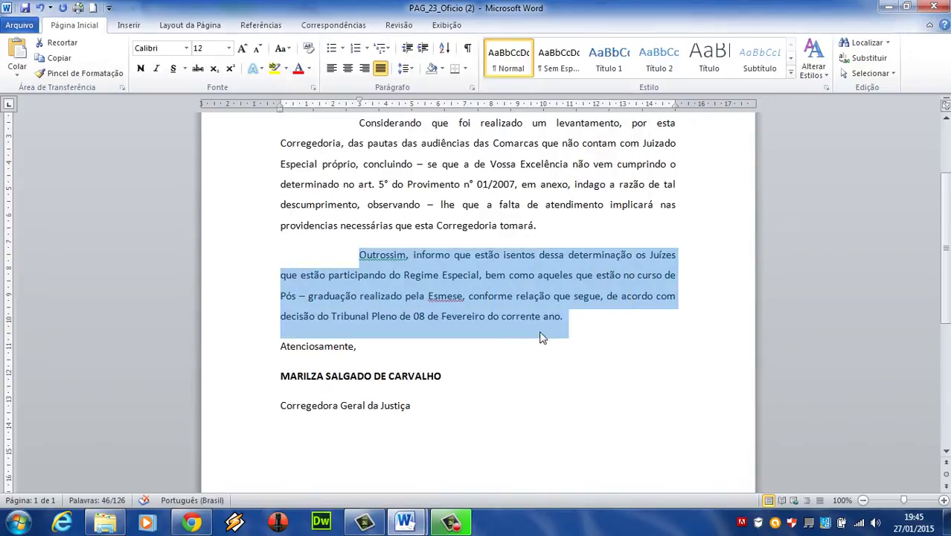
Give the closing line "Atenciosamente," Justificada alignment and a Primeira linha indent of 3 cm
scroll(545, 313, down, 3)
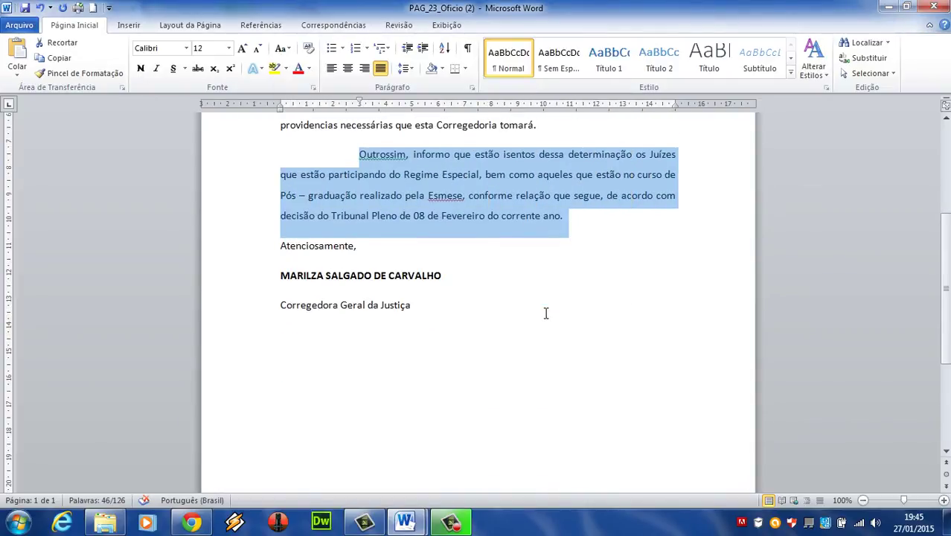
click(258, 248)
click(472, 88)
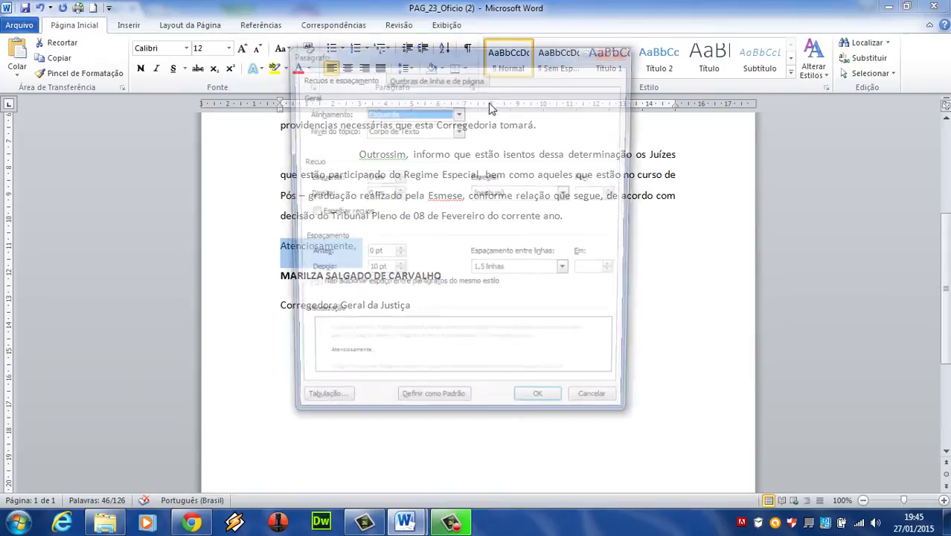
click(418, 112)
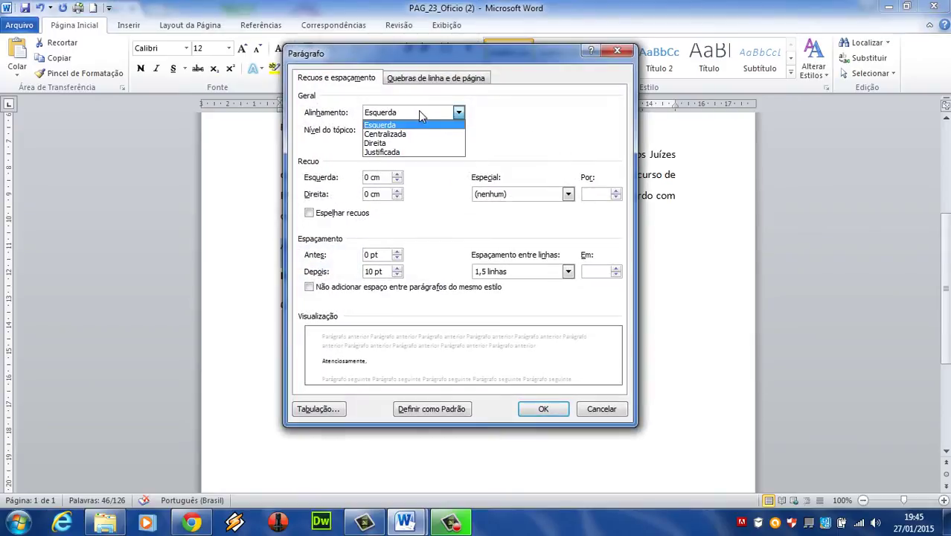
click(415, 151)
click(567, 193)
click(506, 212)
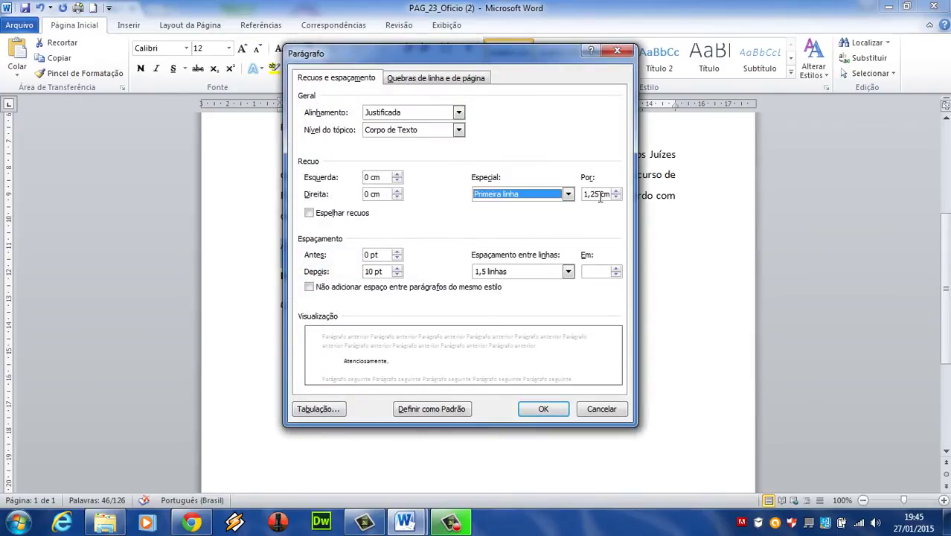
drag(584, 195, 648, 201)
text(3)
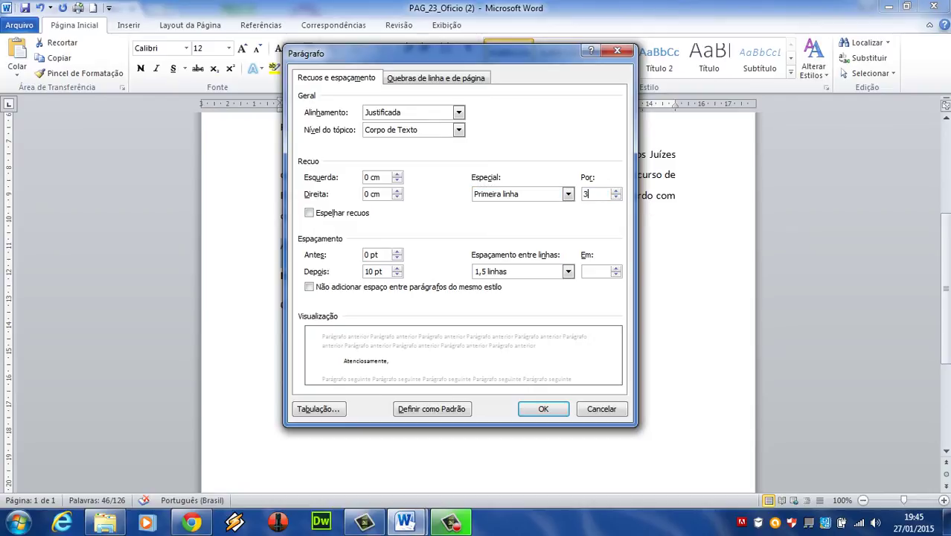
Set the "Atenciosamente," line's spacing to 1,5 linhas and apply the paragraph settings
click(568, 271)
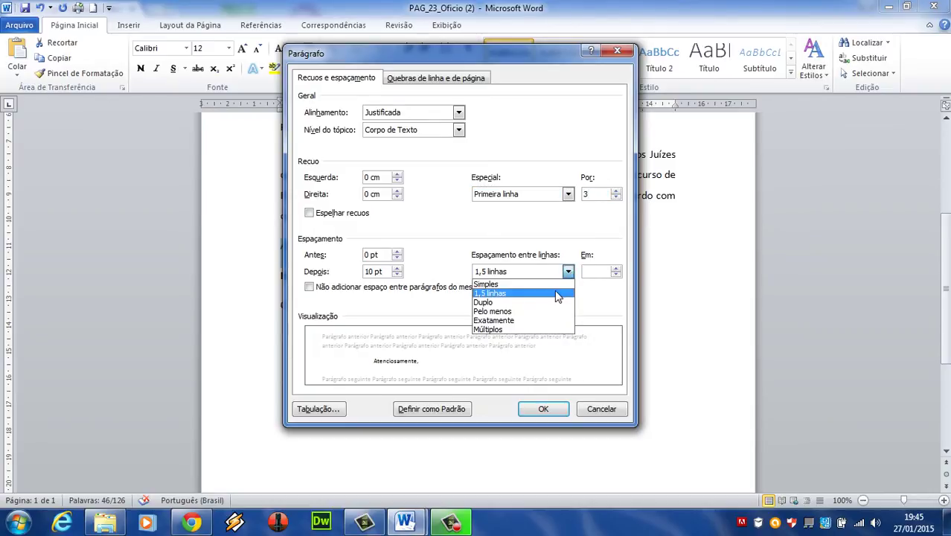
click(558, 293)
click(543, 410)
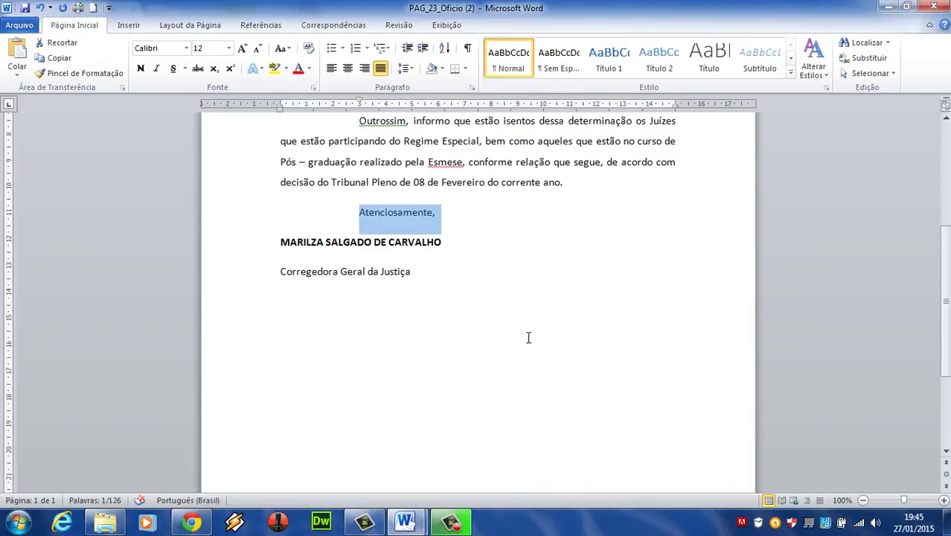
Center the signatory's name together with the title line "Corregedora Geral da Justiça" below it
click(245, 249)
shift+click(246, 272)
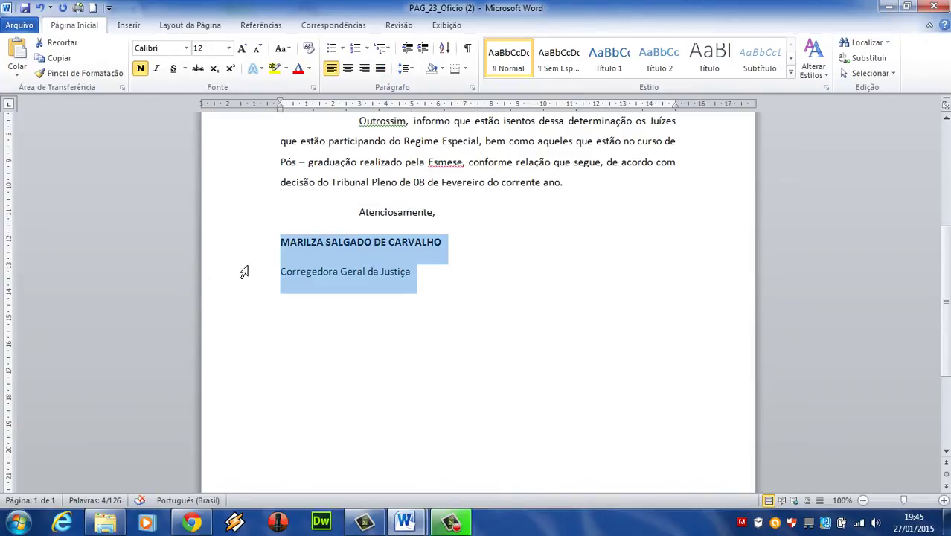
click(348, 68)
click(450, 182)
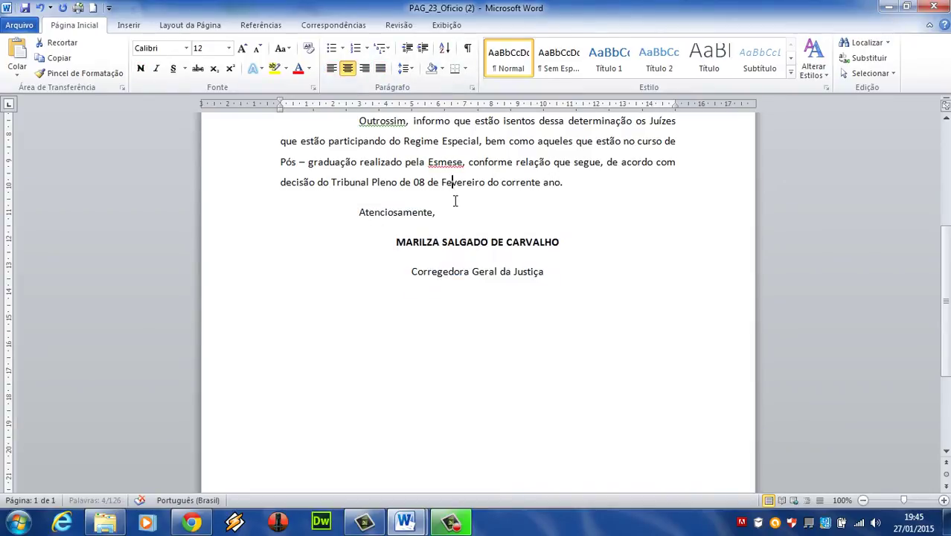
Insert two blank paragraphs between "Atenciosamente," and the signatory's name
click(688, 217)
key(Return)
key(Return)
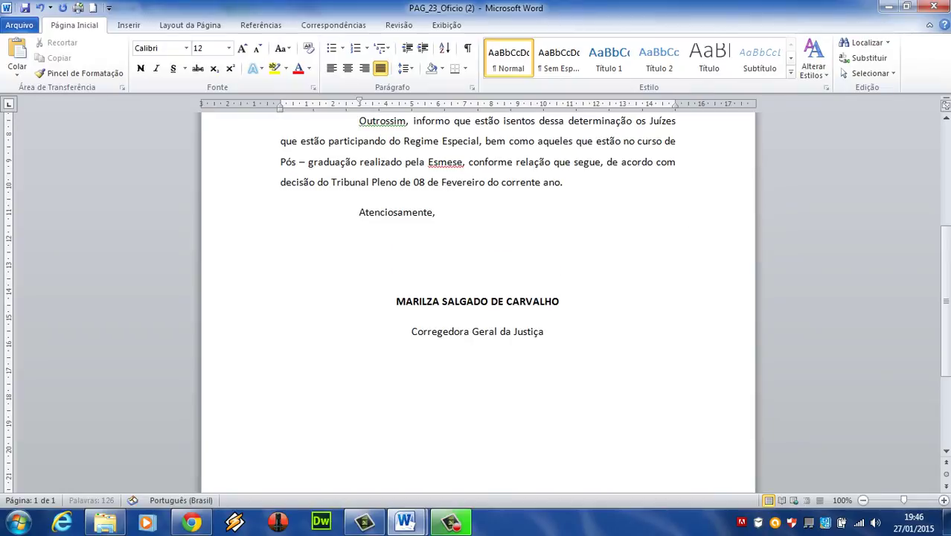
scroll(432, 253, up, 7)
scroll(431, 251, down, 5)
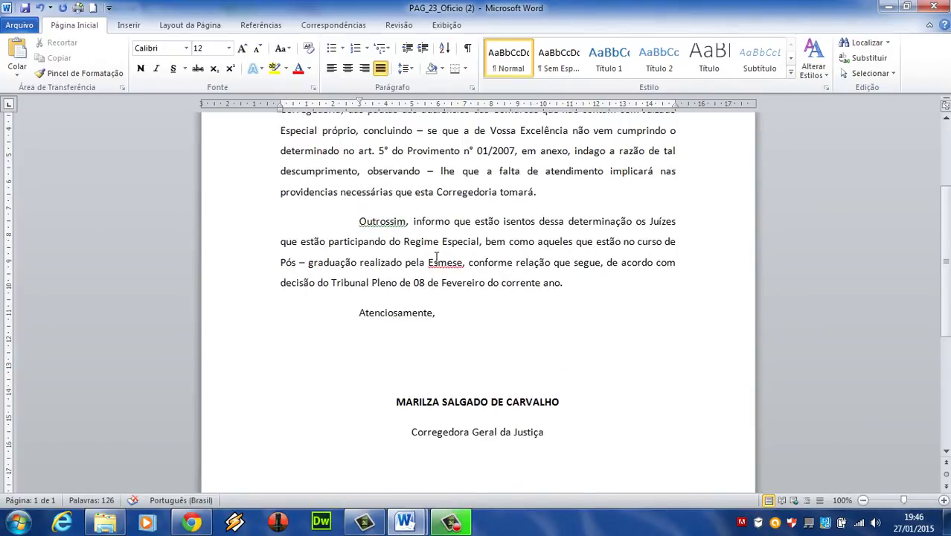
scroll(470, 298, up, 3)
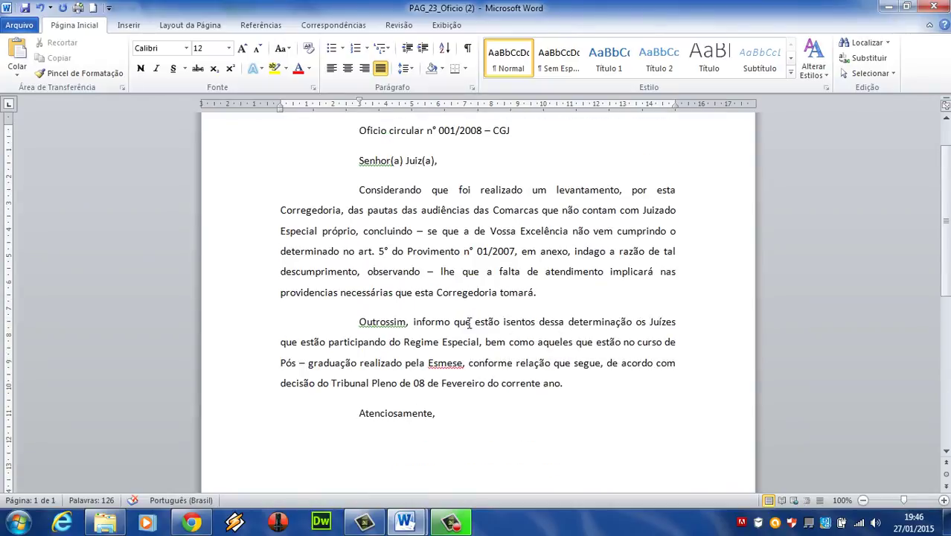
scroll(470, 321, up, 2)
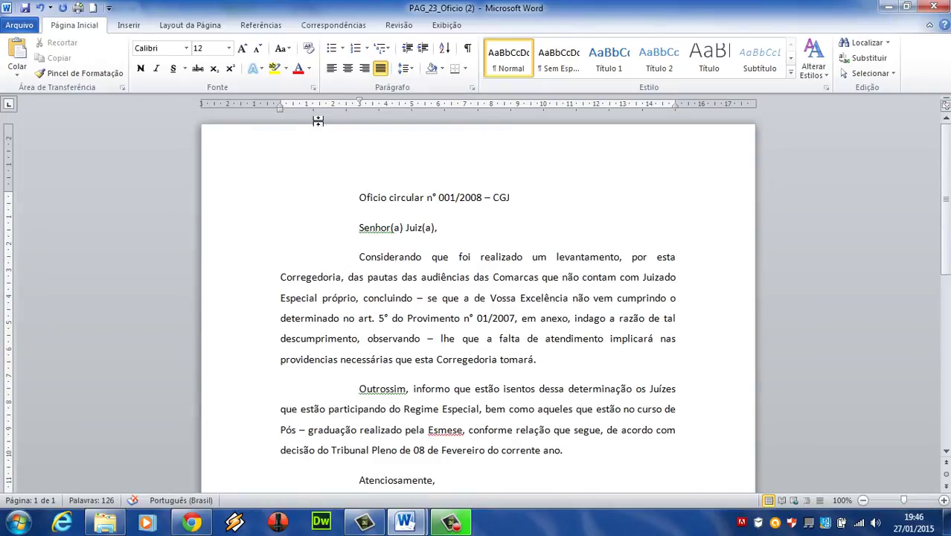
Undo all the paragraph formatting applied to the letter, including the centered signature and the blank paragraphs above it
click(41, 7)
click(40, 8)
click(40, 8)
click(41, 8)
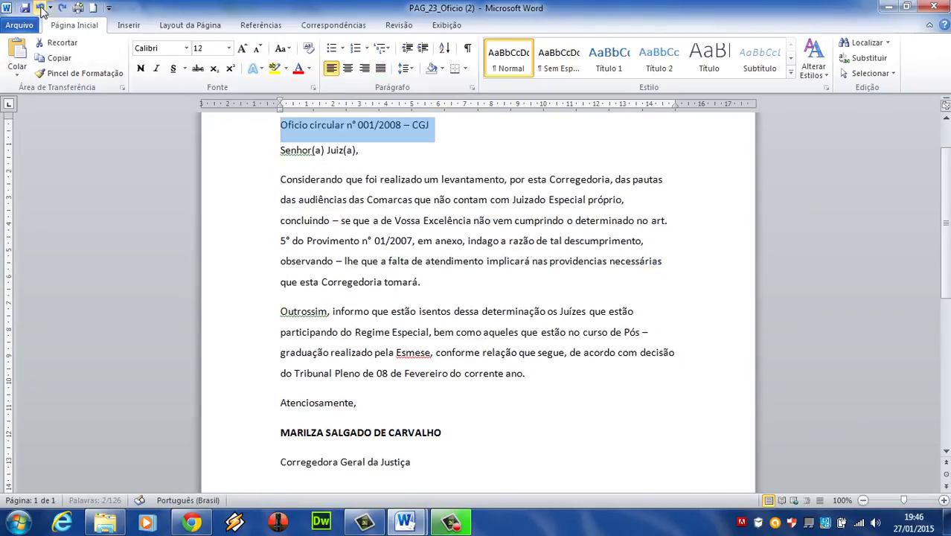
click(624, 448)
scroll(624, 347, down, 1)
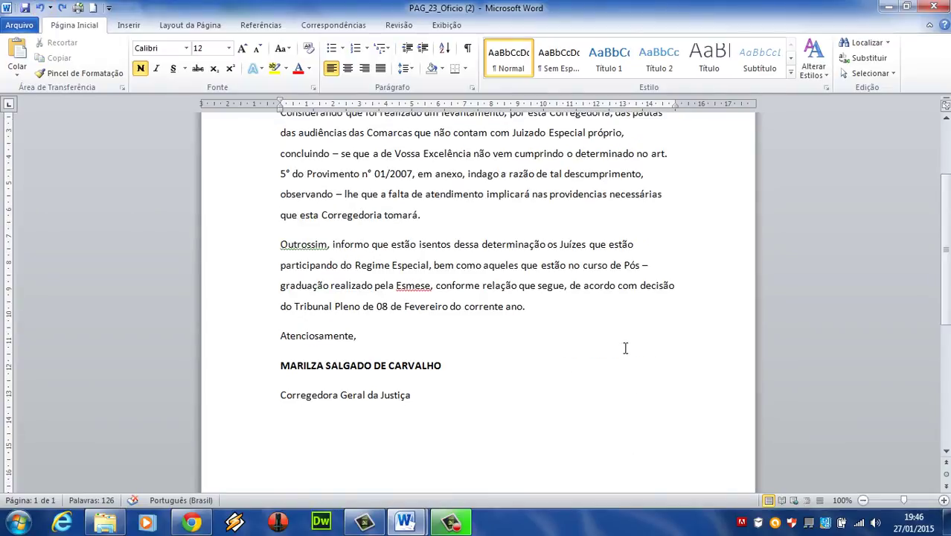
Give all text from the "Oficio circular" heading through "Atenciosamente," Justificada alignment and a Primeira linha indent of 3 cm
scroll(624, 347, up, 2)
drag(261, 203, 264, 478)
scroll(301, 454, down, 2)
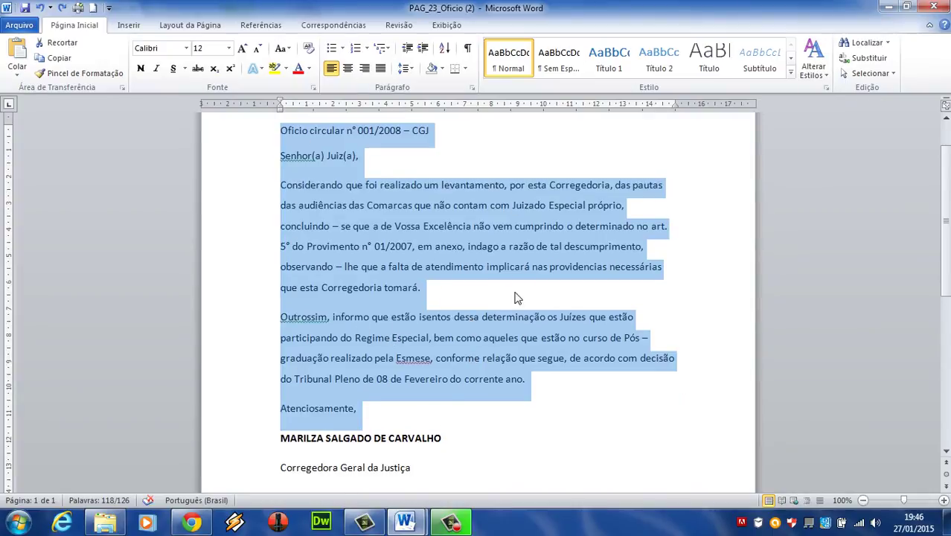
click(472, 88)
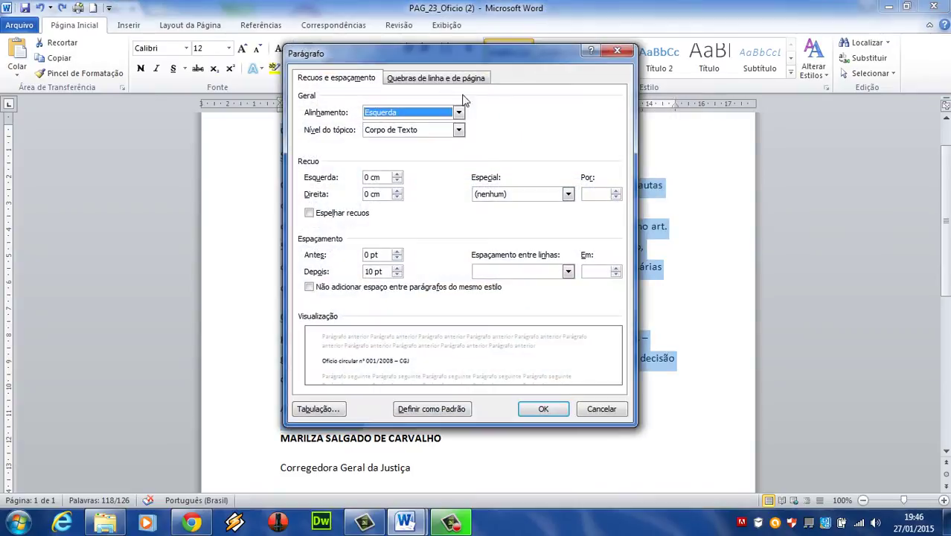
click(458, 112)
click(409, 151)
click(548, 197)
click(496, 215)
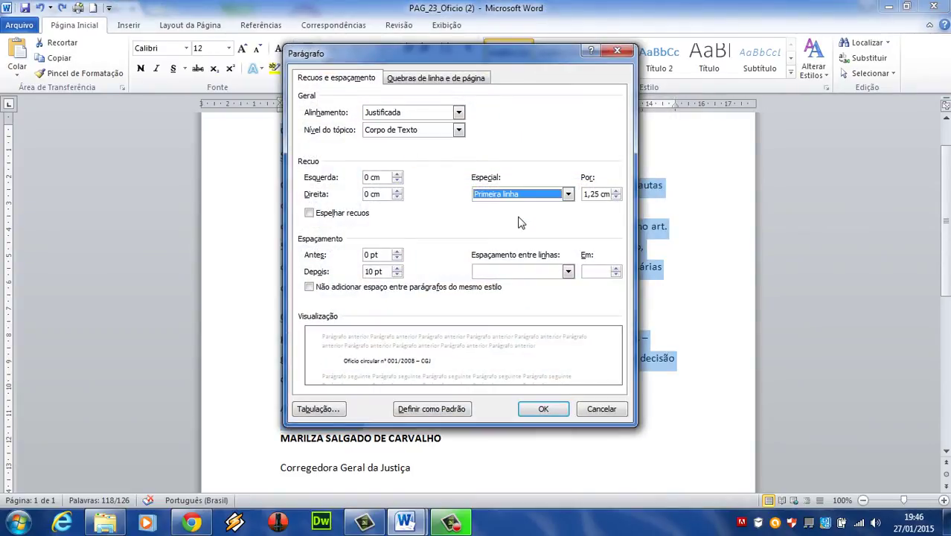
double_click(587, 196)
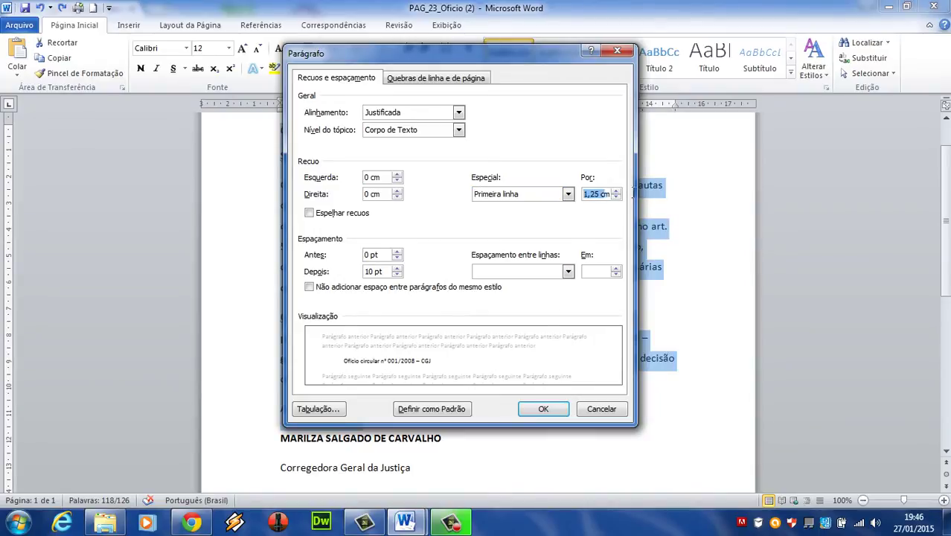
text(3)
Set the selected paragraphs' line spacing to 1,5 linhas and apply the paragraph settings
click(568, 271)
click(521, 301)
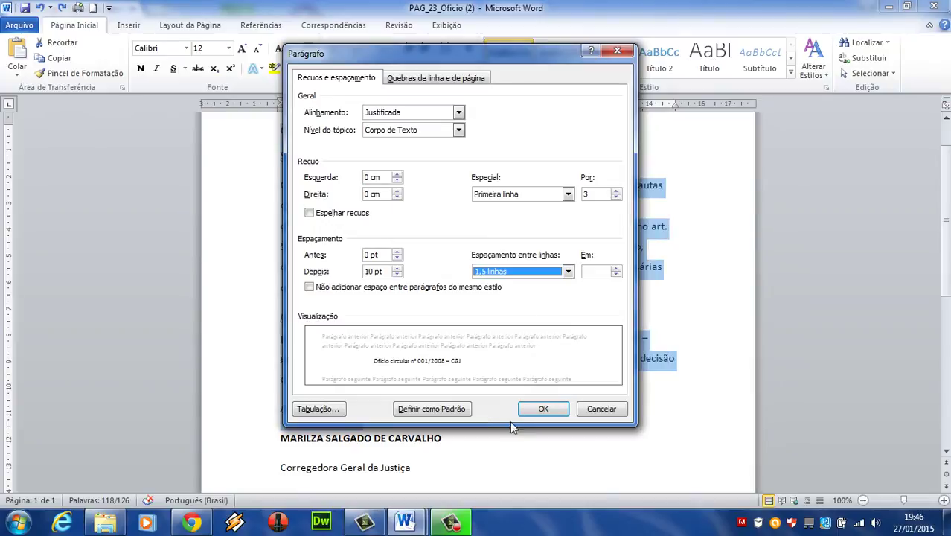
click(542, 410)
click(662, 295)
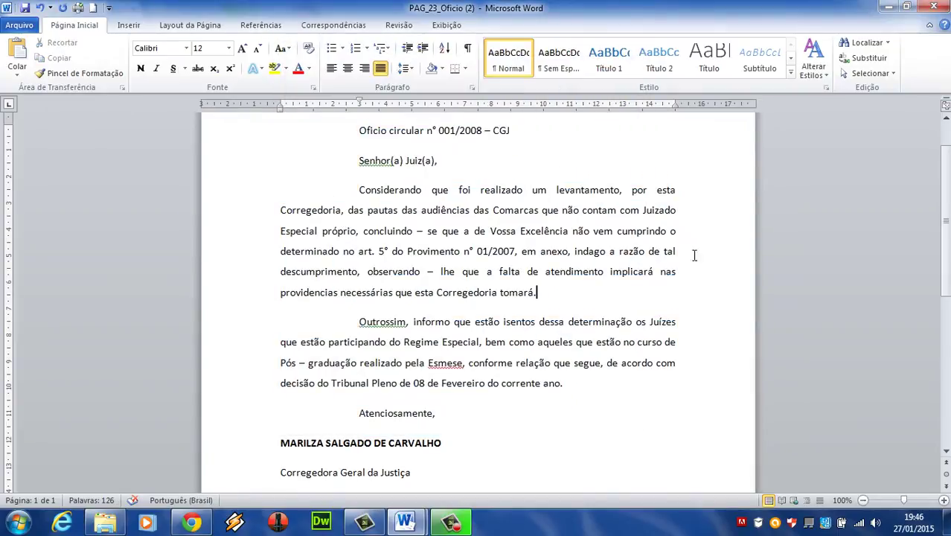
Center the signatory's name and title lines and insert two blank paragraphs after "Atenciosamente,"
scroll(470, 434, down, 2)
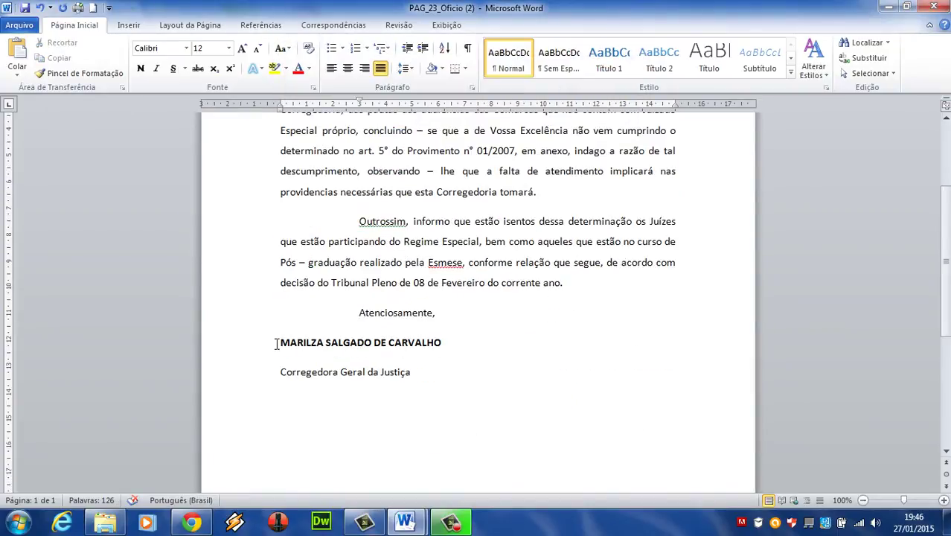
drag(275, 343, 268, 379)
click(348, 69)
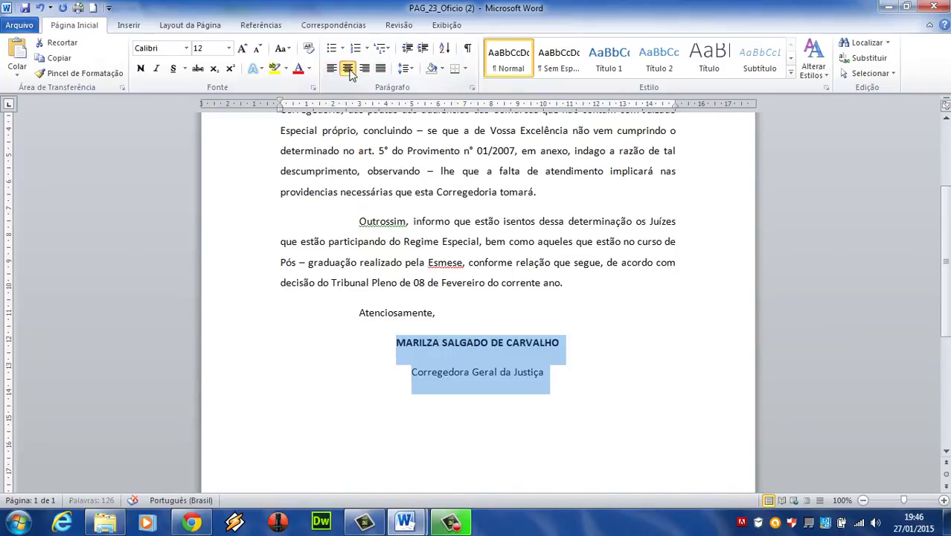
click(471, 304)
key(Return)
key(Return)
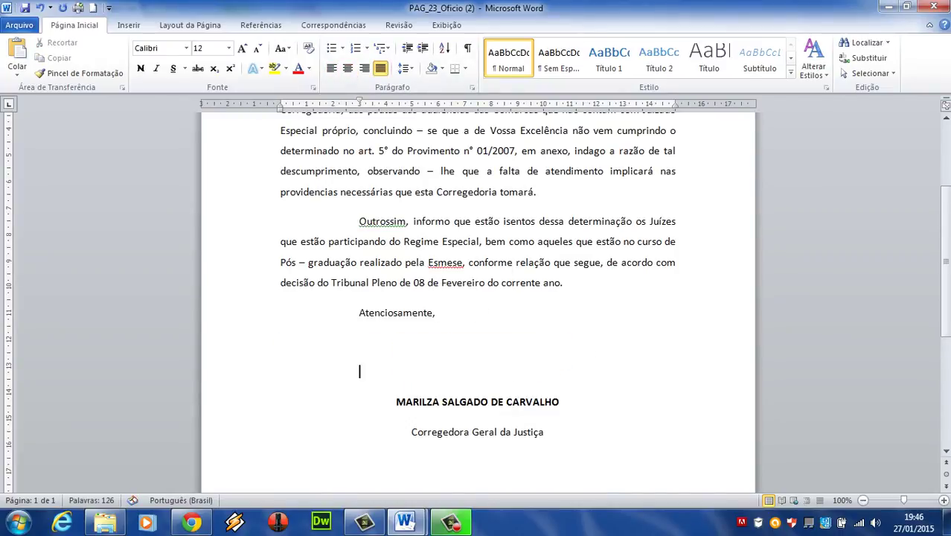
Zoom out to examine how the letter is laid out on the whole page
click(863, 500)
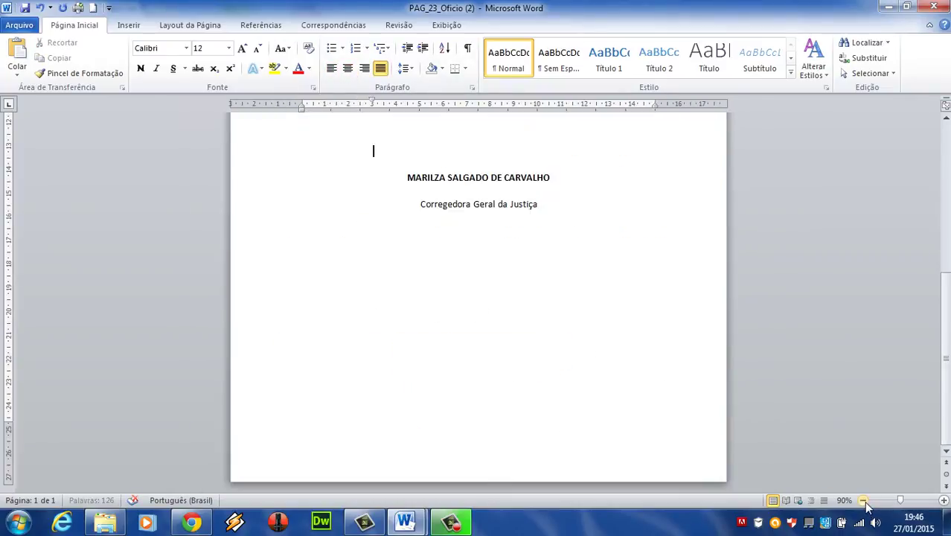
click(863, 500)
click(863, 500)
click(863, 500)
click(862, 500)
click(863, 500)
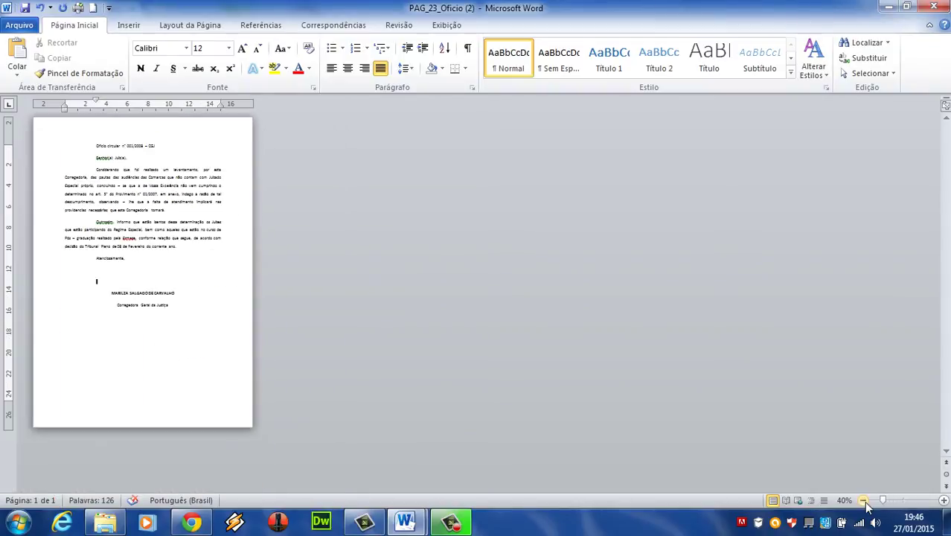
click(943, 499)
scroll(720, 443, down, 1)
scroll(622, 435, up, 1)
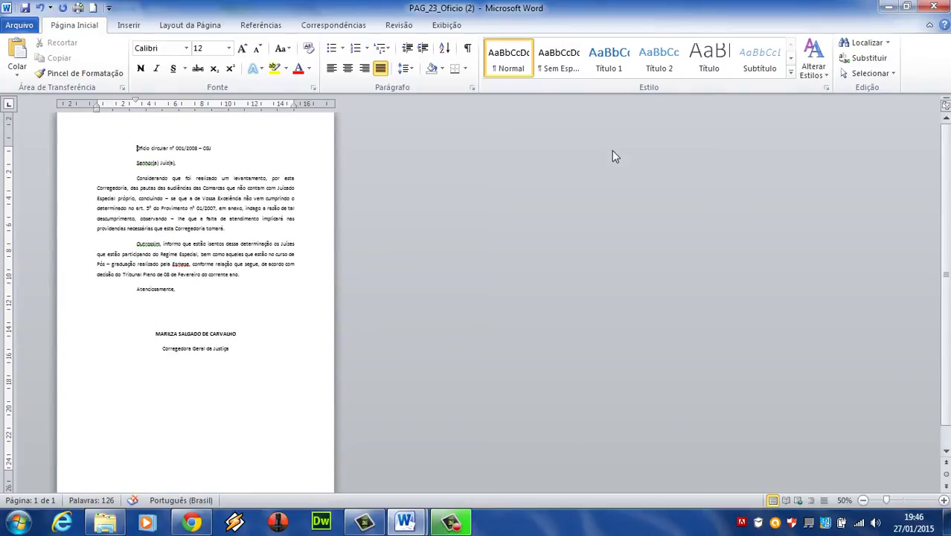
Insert three blank paragraphs above the "Oficio circular" heading line
key(Return)
key(Return)
key(Return)
key(Return)
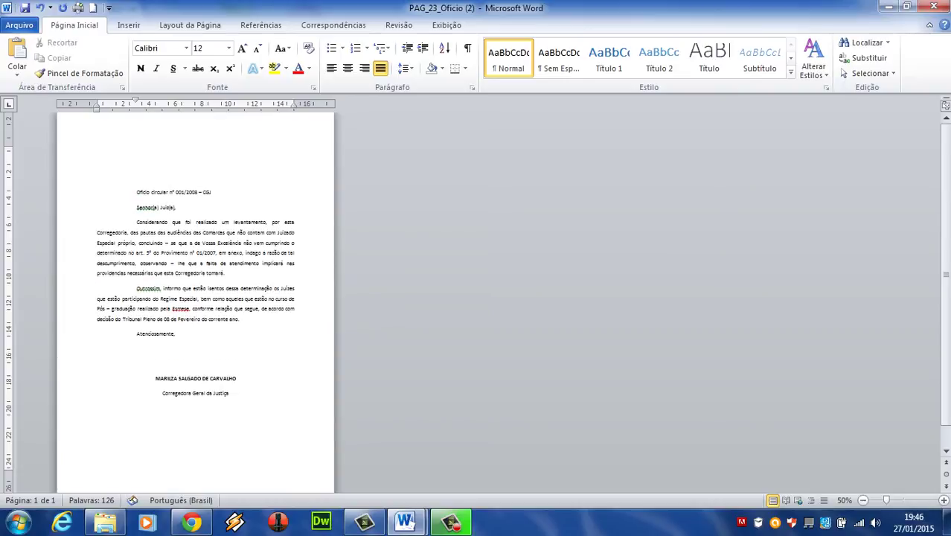
scroll(82, 298, up, 1)
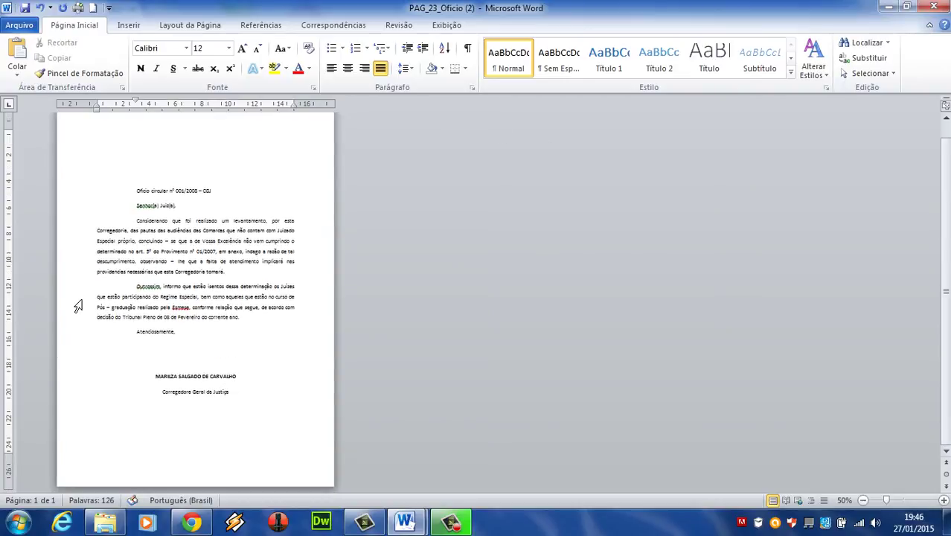
scroll(177, 220, down, 2)
scroll(254, 202, up, 2)
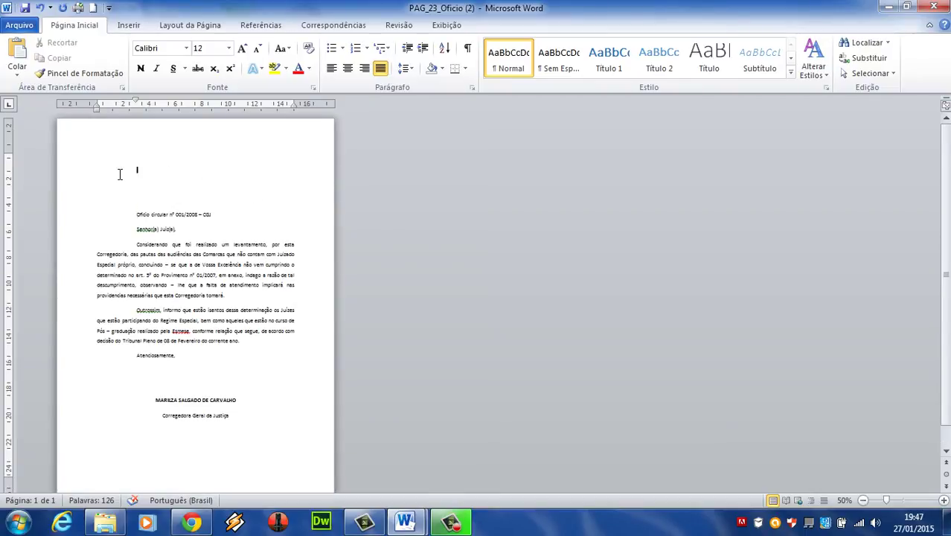
Delete the three blank paragraphs above the "Oficio circular" heading and insert them again
key(Delete)
key(Delete)
key(Delete)
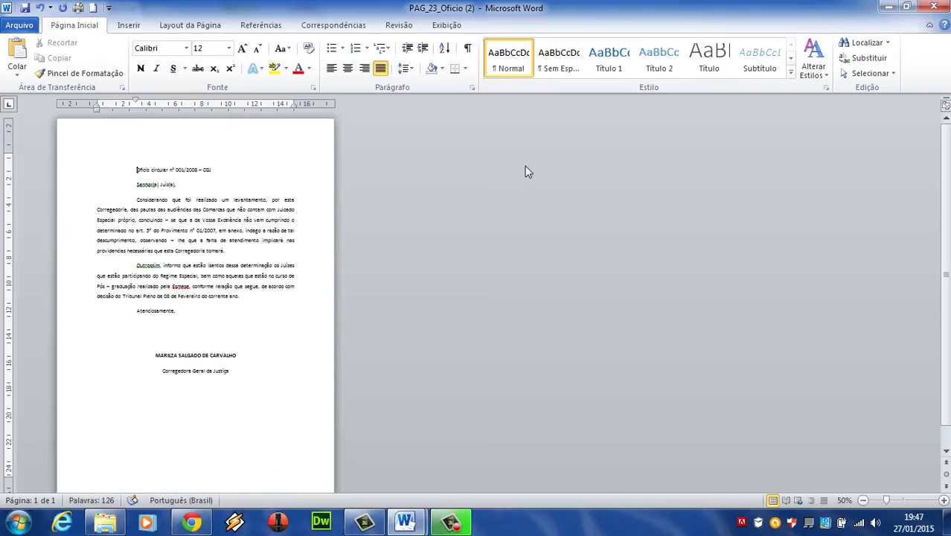
key(Return)
key(Return)
key(Return)
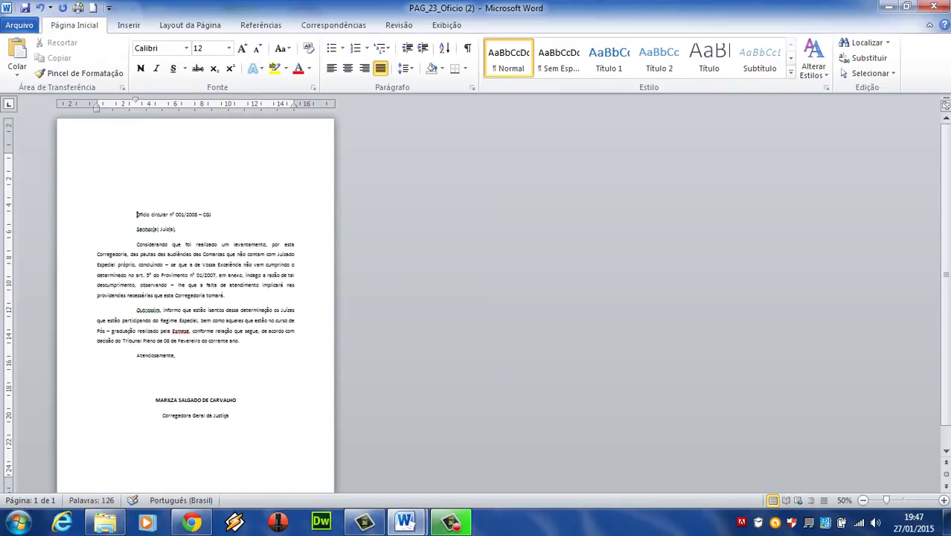
Examine the letter's layout from the heading to the signature, both as a whole page and at 90% zoom
click(862, 500)
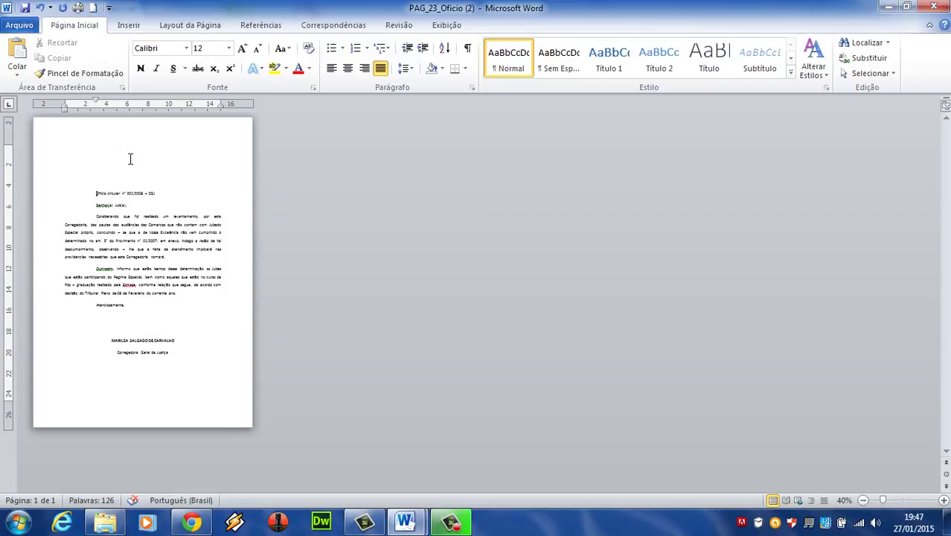
click(943, 500)
click(943, 500)
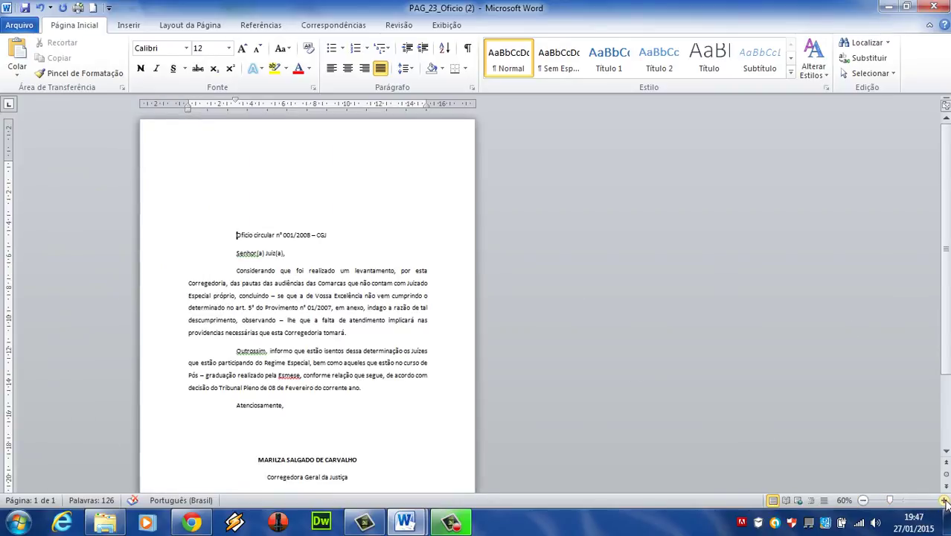
click(944, 499)
click(943, 500)
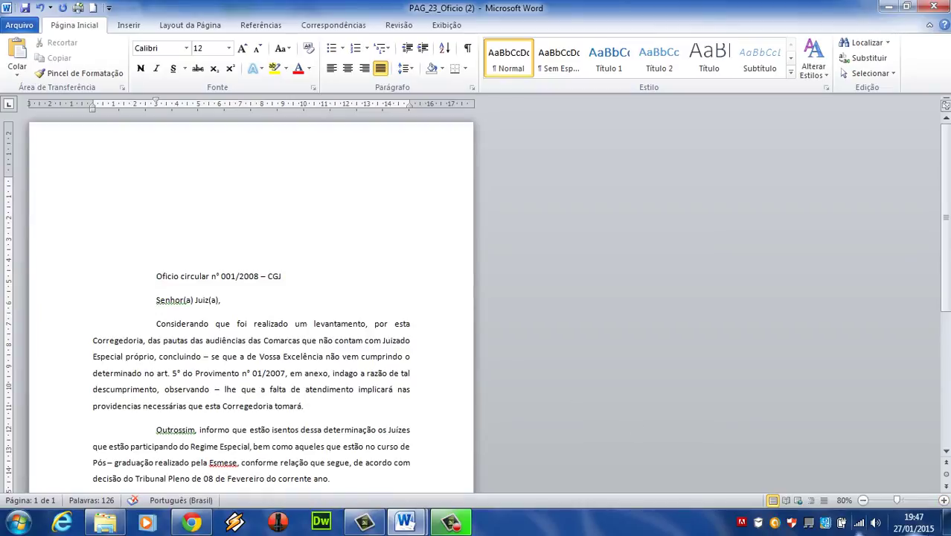
click(943, 500)
scroll(688, 273, down, 5)
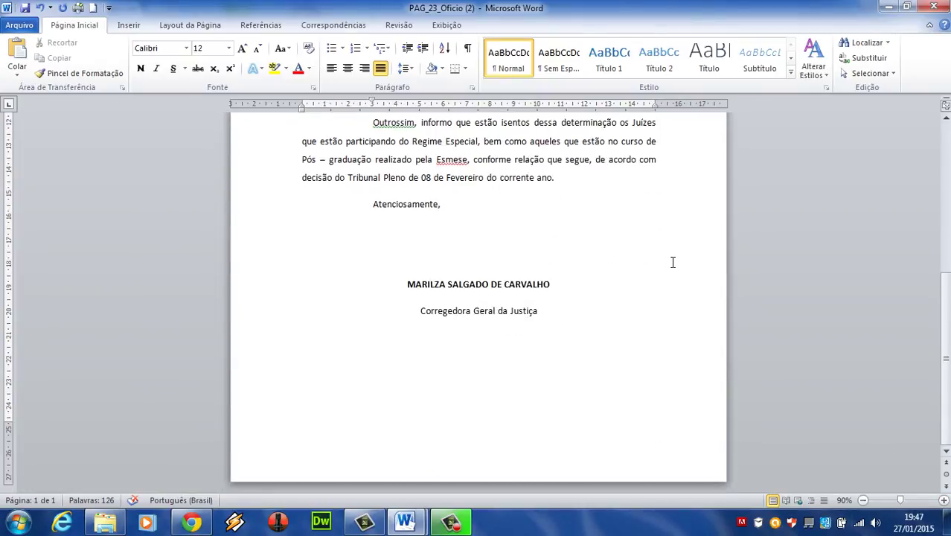
scroll(670, 261, up, 5)
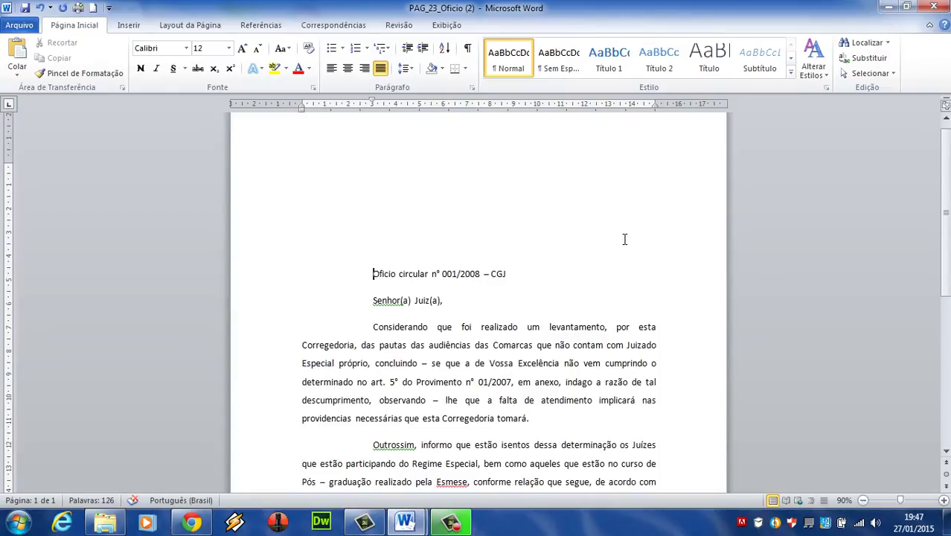
scroll(505, 384, down, 5)
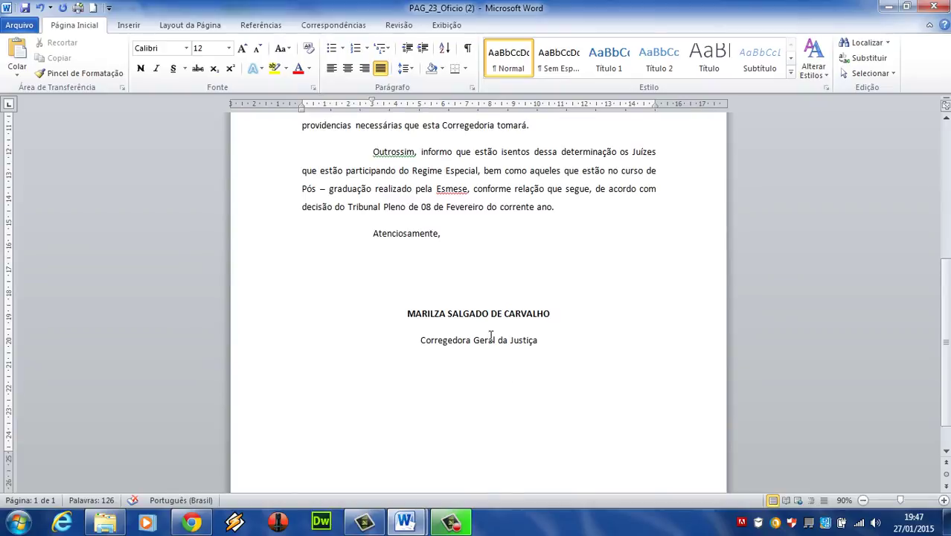
scroll(517, 327, up, 3)
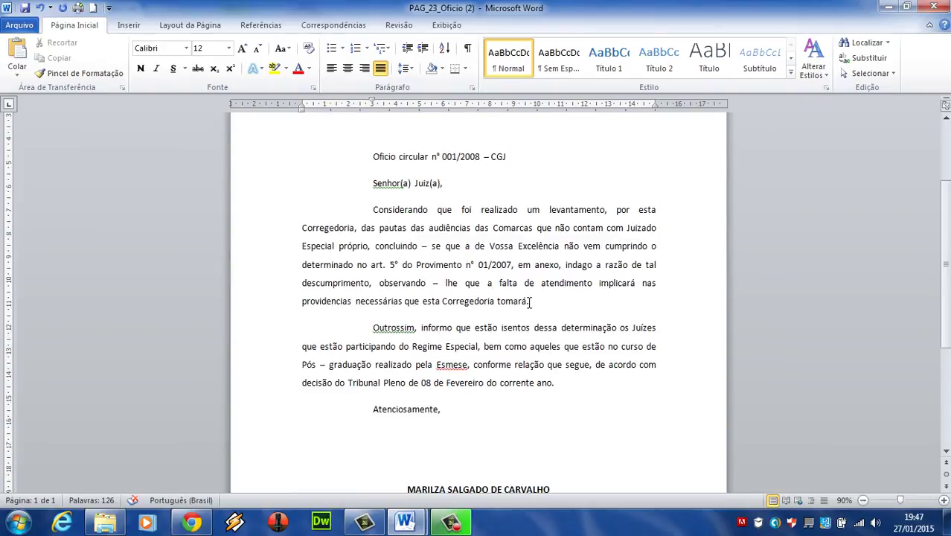
Search the clip art for "justiça" and insert the scales picture at the end of the "Considerando" paragraph
click(554, 307)
click(132, 26)
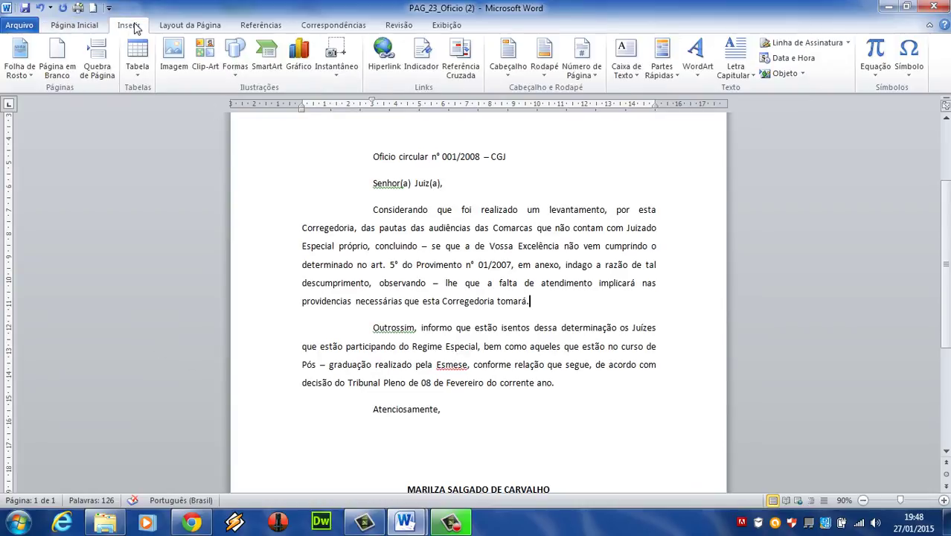
click(205, 53)
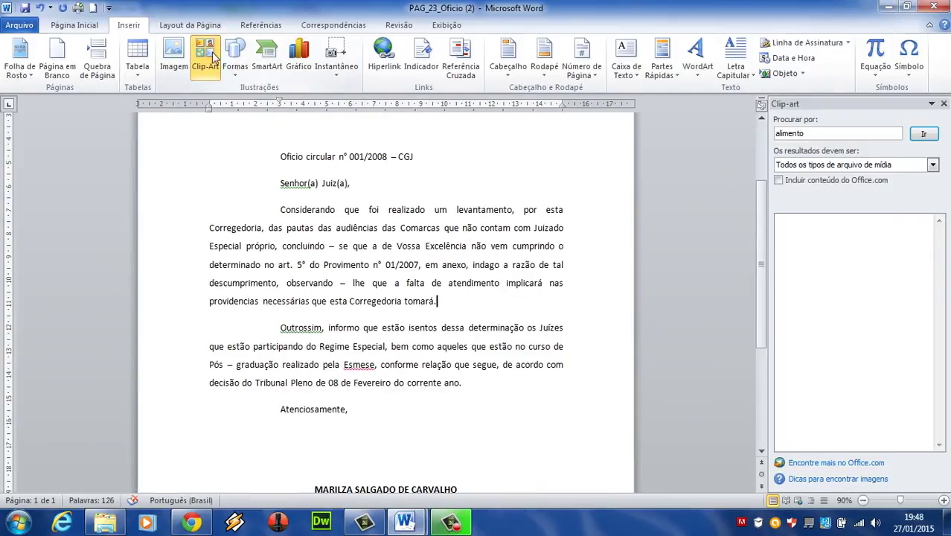
double_click(823, 134)
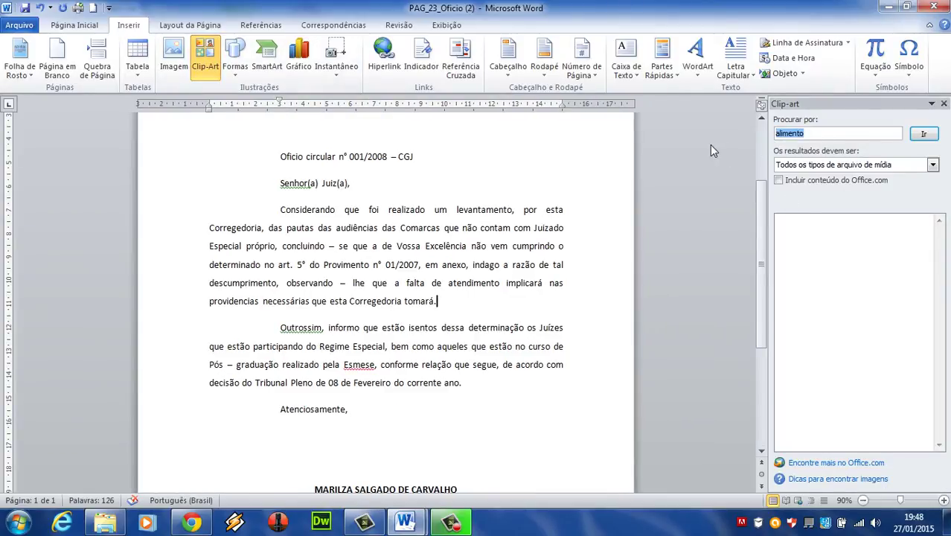
text(justiça)
key(Return)
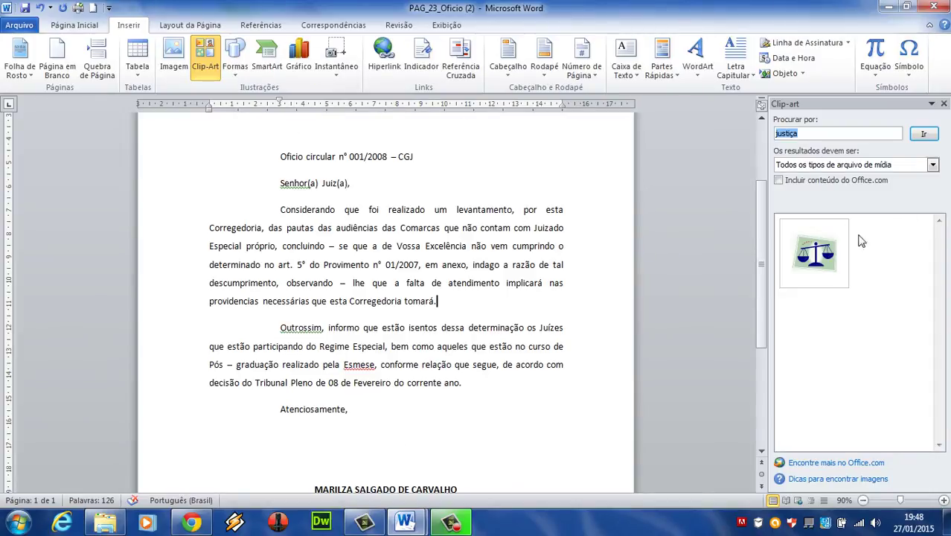
click(804, 260)
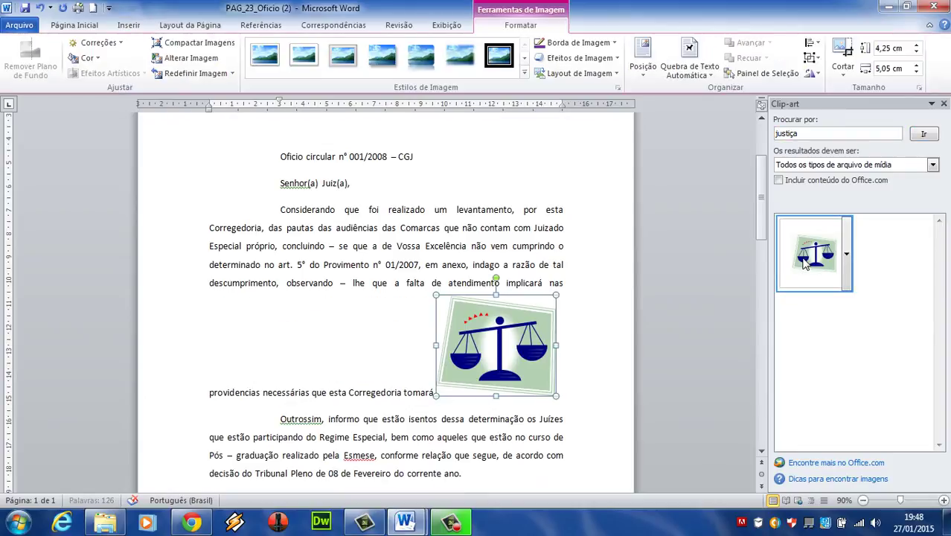
click(943, 104)
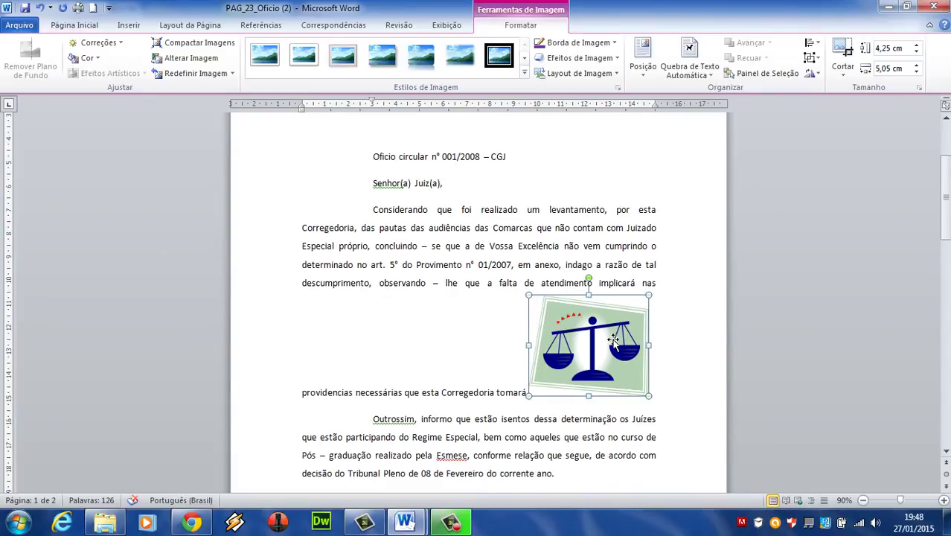
Move the scales picture within the "Considerando" paragraph to just after the word "necessárias"
drag(610, 342, 472, 266)
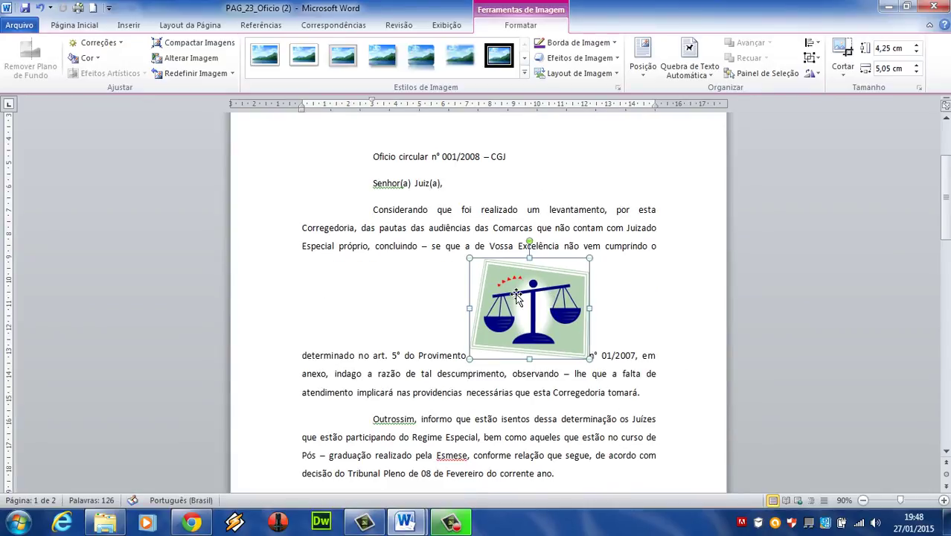
drag(520, 296, 471, 355)
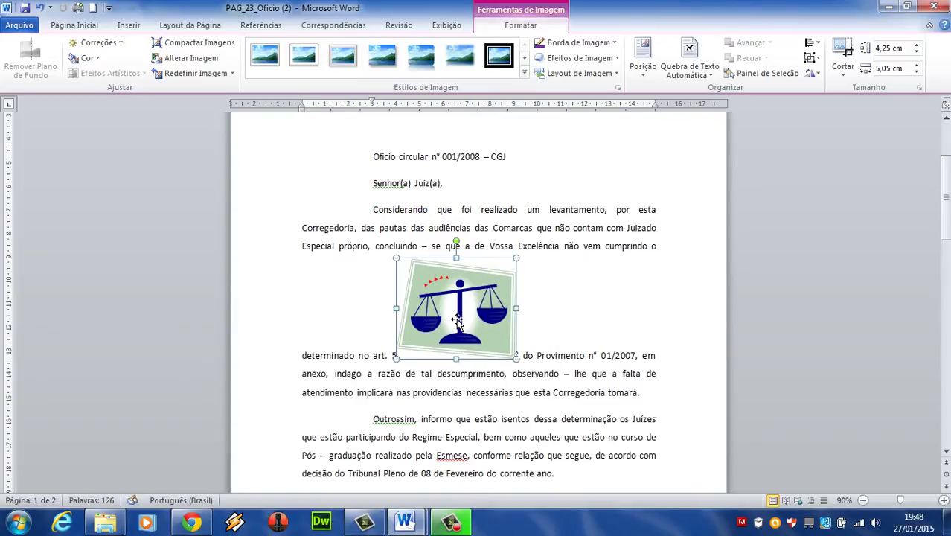
drag(456, 320, 534, 376)
drag(461, 325, 481, 376)
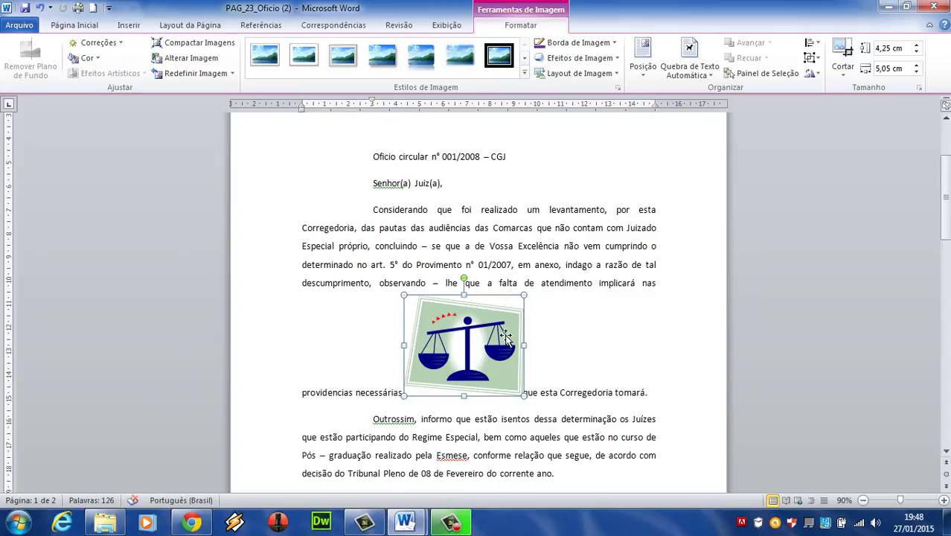
Open the text wrapping options for the scales picture
click(690, 71)
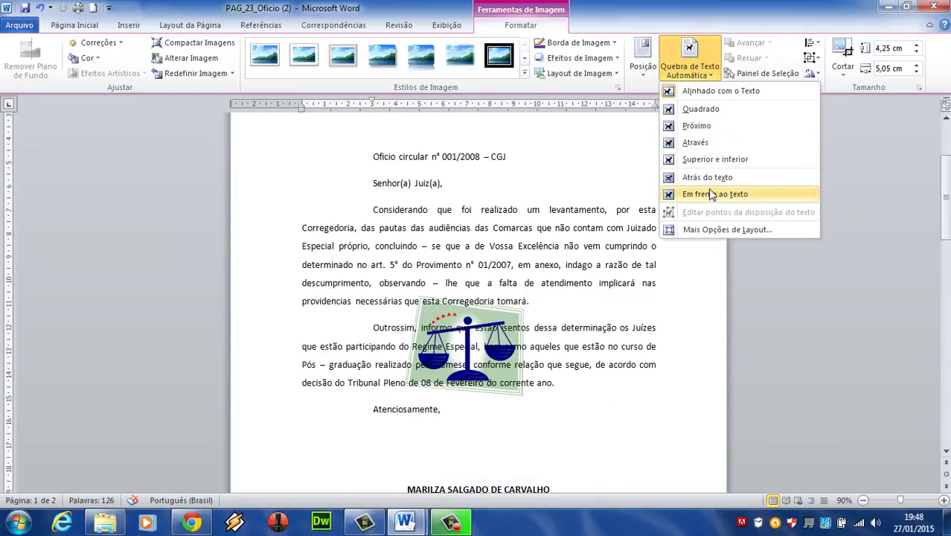